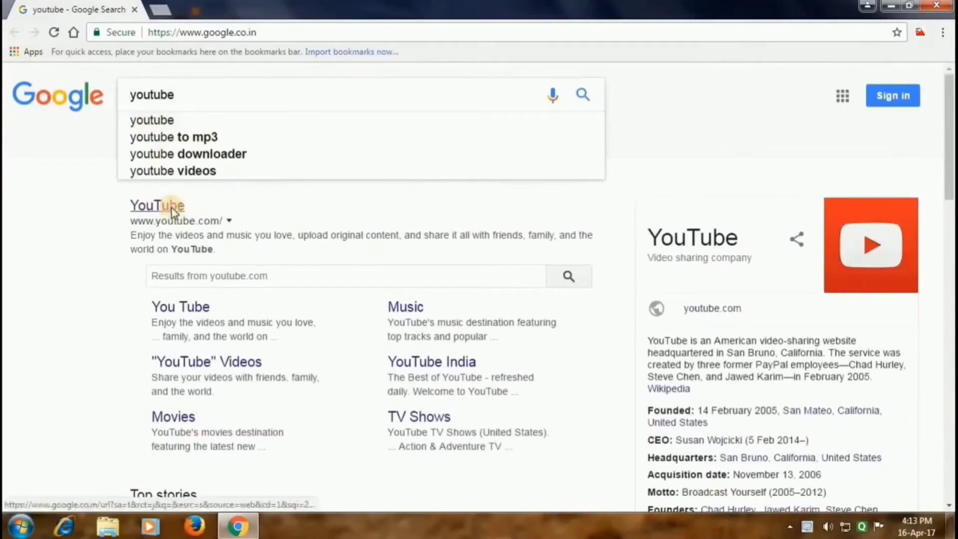
Step: Go to the YouTube site from the Google results for 'youtube'
{"action": "left_click", "coordinate": [172, 207]}
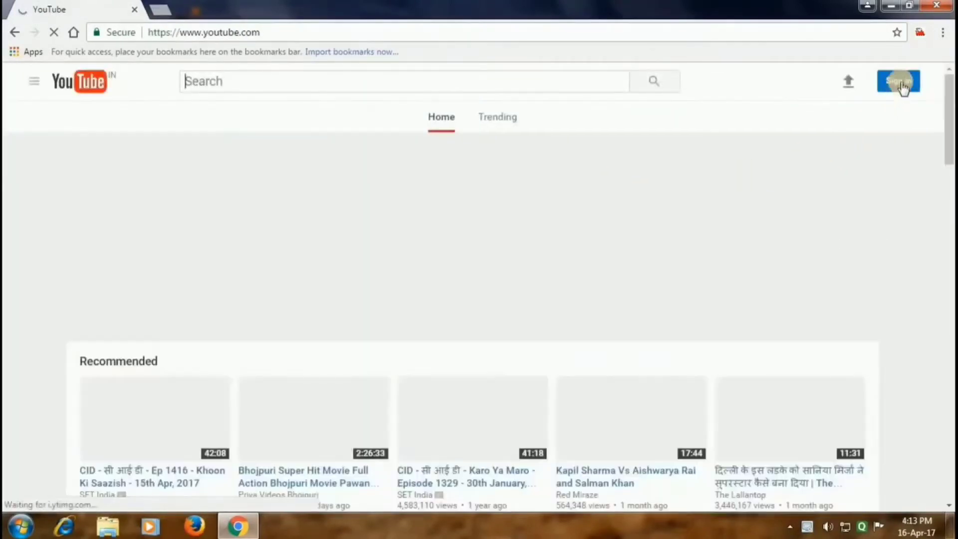
Step: Sign in to YouTube with the Google account password
{"action": "left_click", "coordinate": [901, 85]}
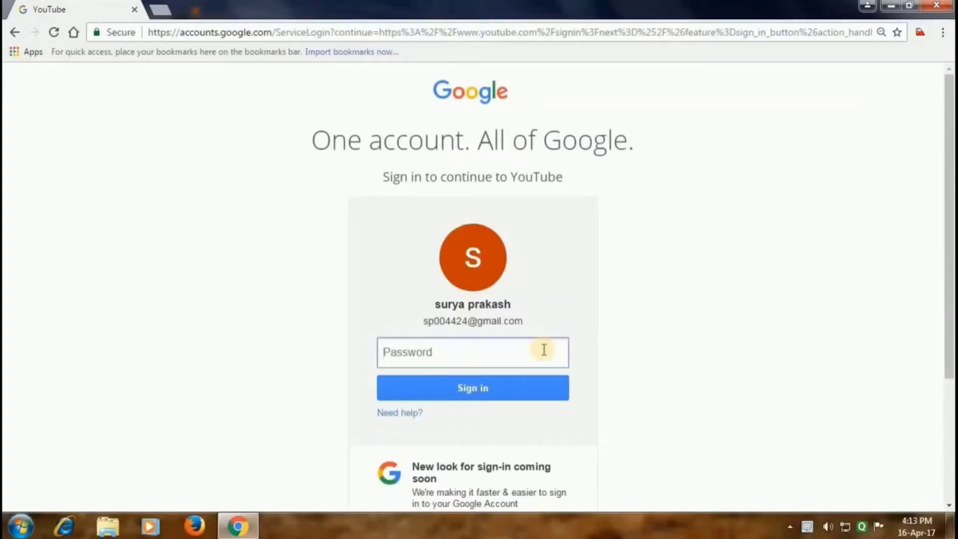
{"action": "type", "text": "•••••"}
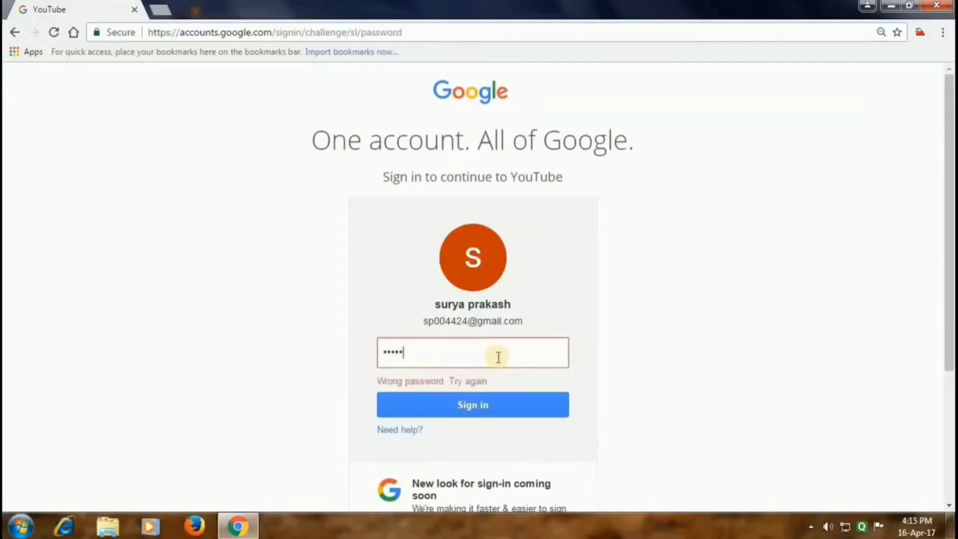
{"action": "type", "text": "•••••"}
{"action": "key", "text": "Return"}
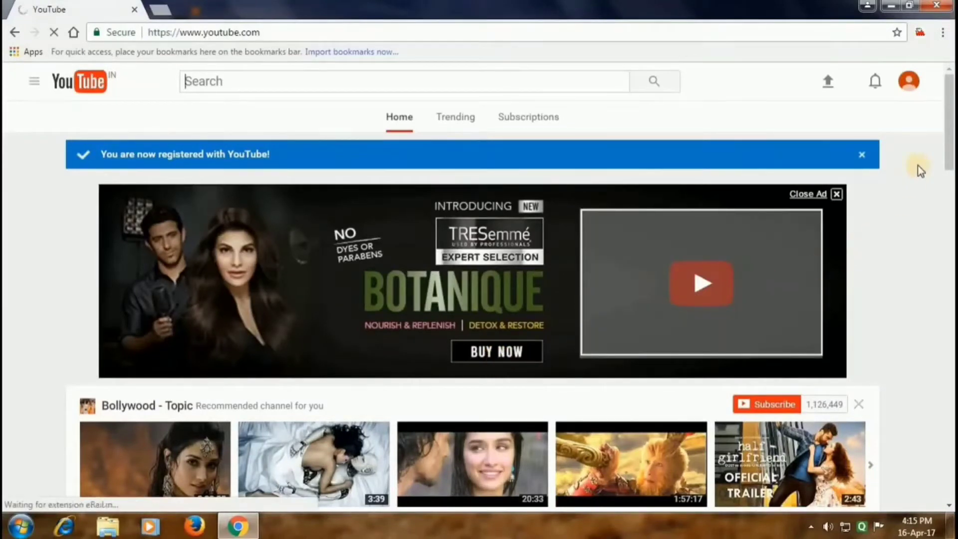
Step: Create a channel under the account name through Creator Studio and view its Status and features page
{"action": "left_click", "coordinate": [909, 81]}
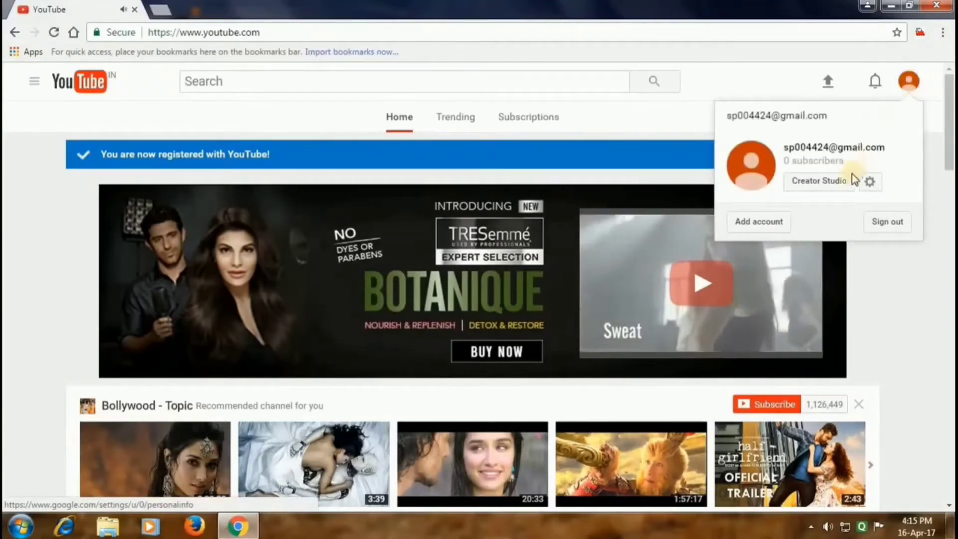
{"action": "left_click", "coordinate": [841, 182]}
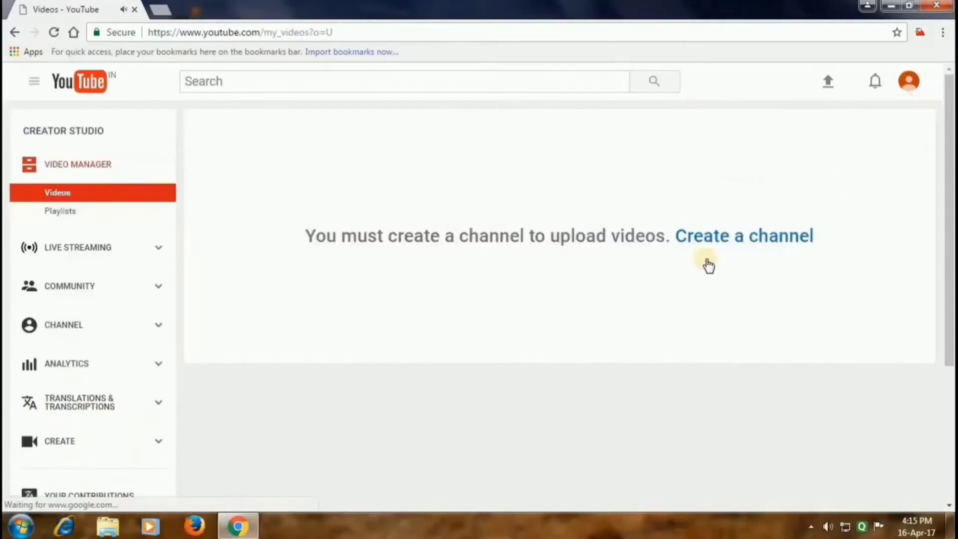
{"action": "left_click", "coordinate": [716, 235]}
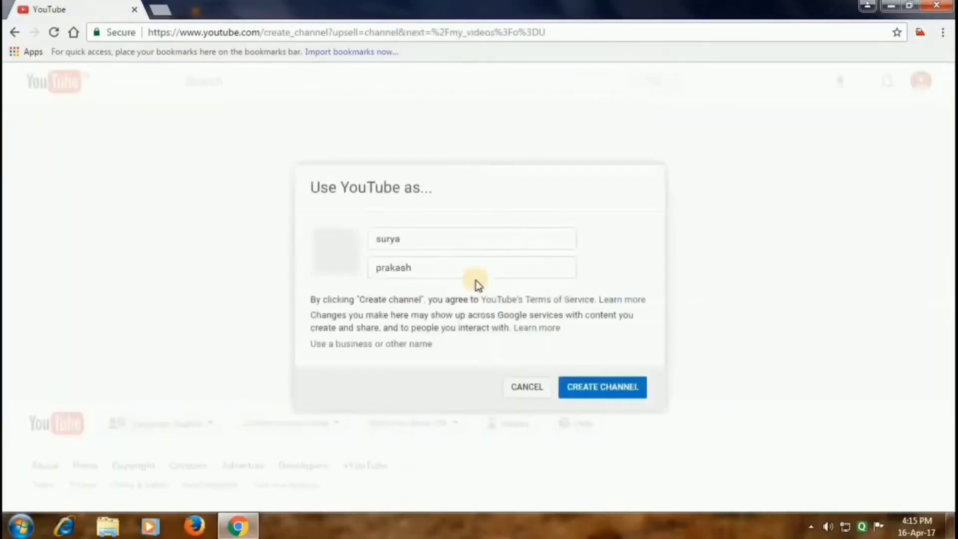
{"action": "left_click", "coordinate": [589, 388]}
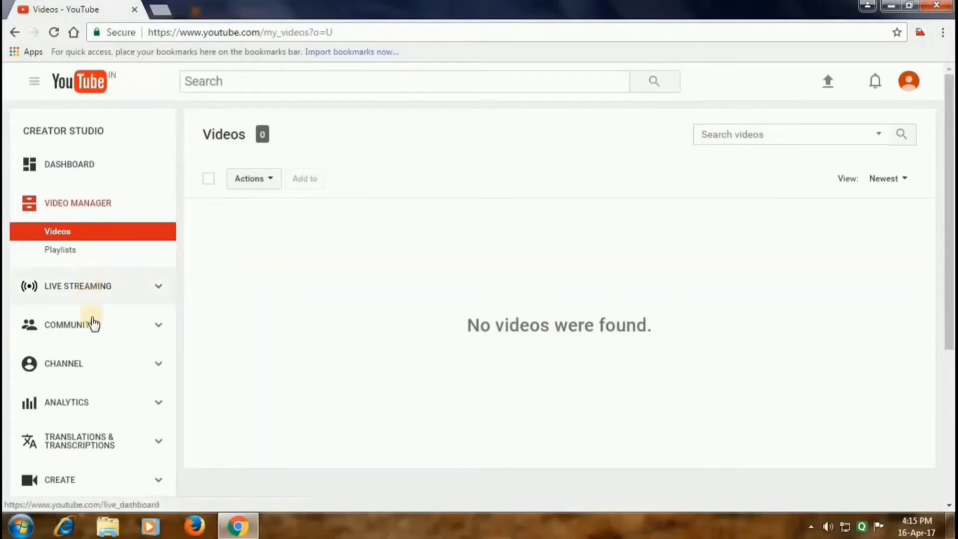
{"action": "left_click", "coordinate": [93, 363]}
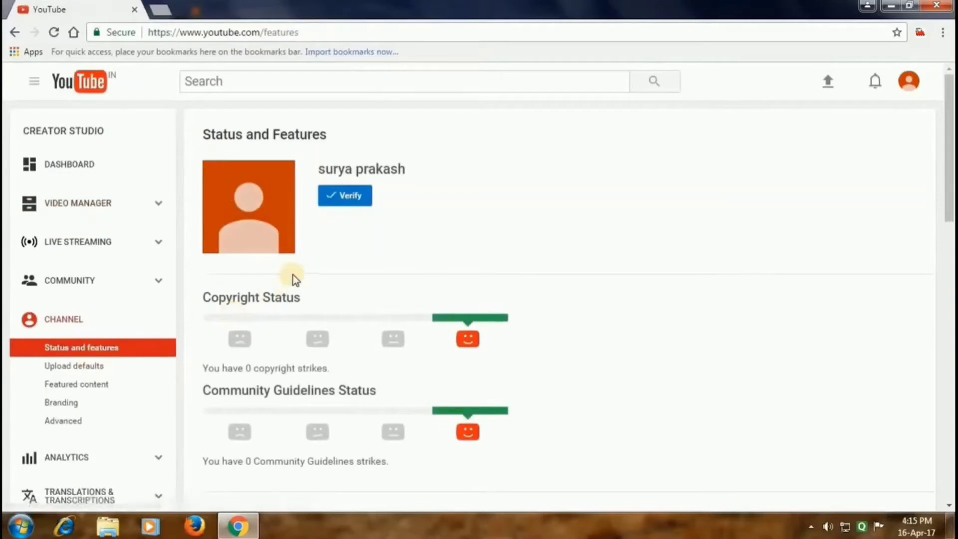
Step: Request a channel verification code by text message to the account's phone number
{"action": "left_click", "coordinate": [348, 203]}
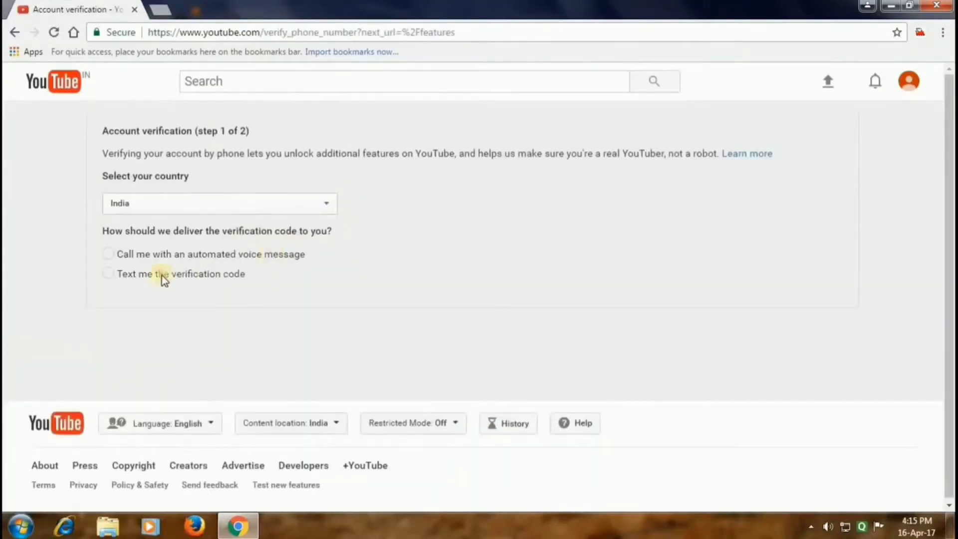
{"action": "left_click", "coordinate": [151, 275]}
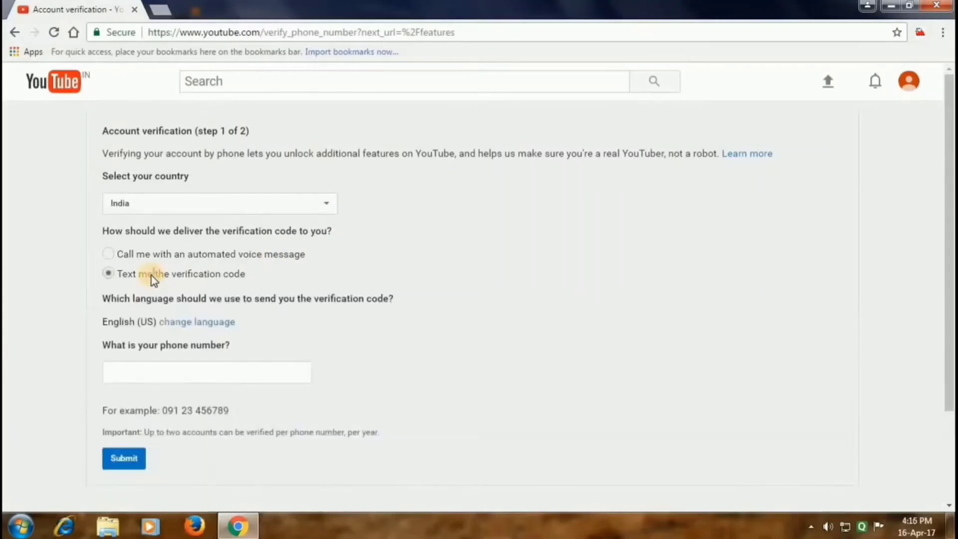
{"action": "left_click", "coordinate": [188, 368]}
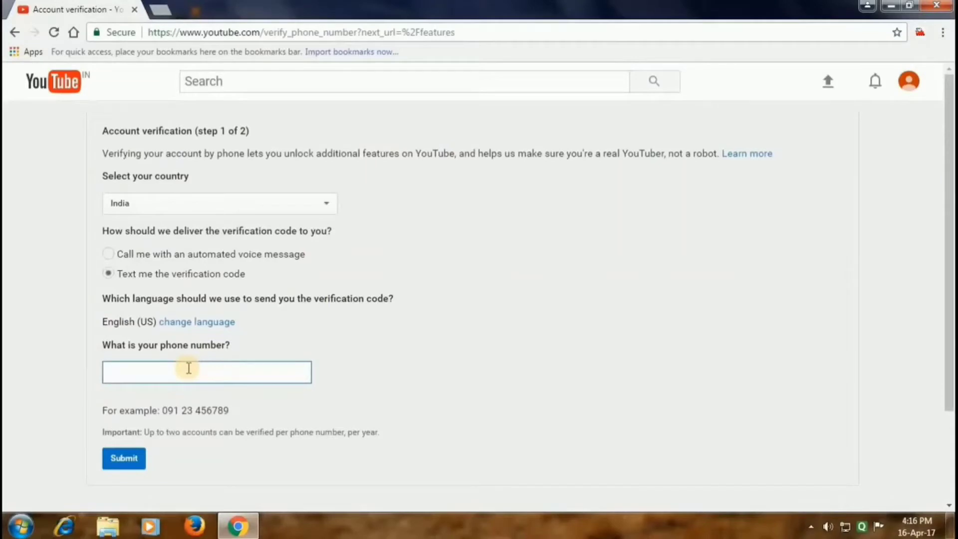
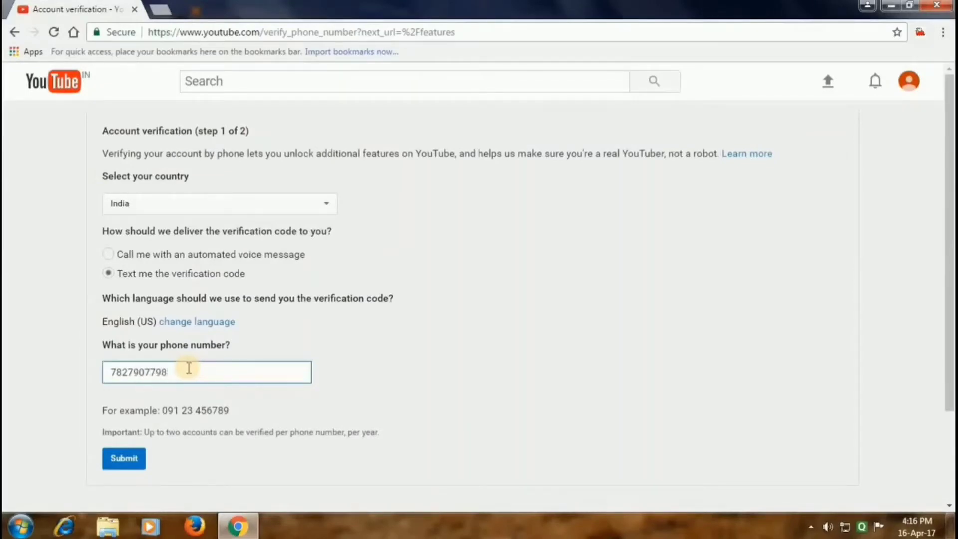
{"action": "left_click", "coordinate": [118, 467]}
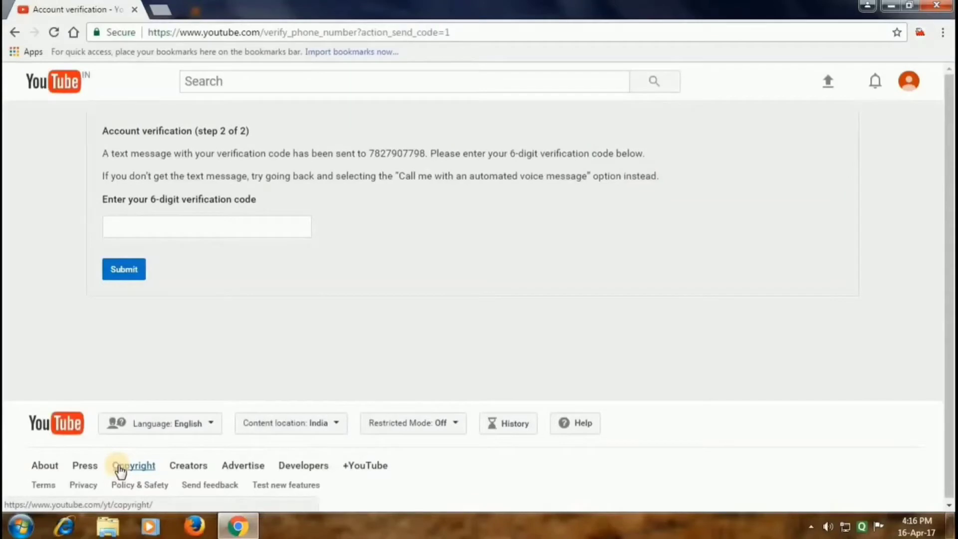
Step: Submit the texted 6-digit code so the channel shows as Verified
{"action": "left_click", "coordinate": [210, 223]}
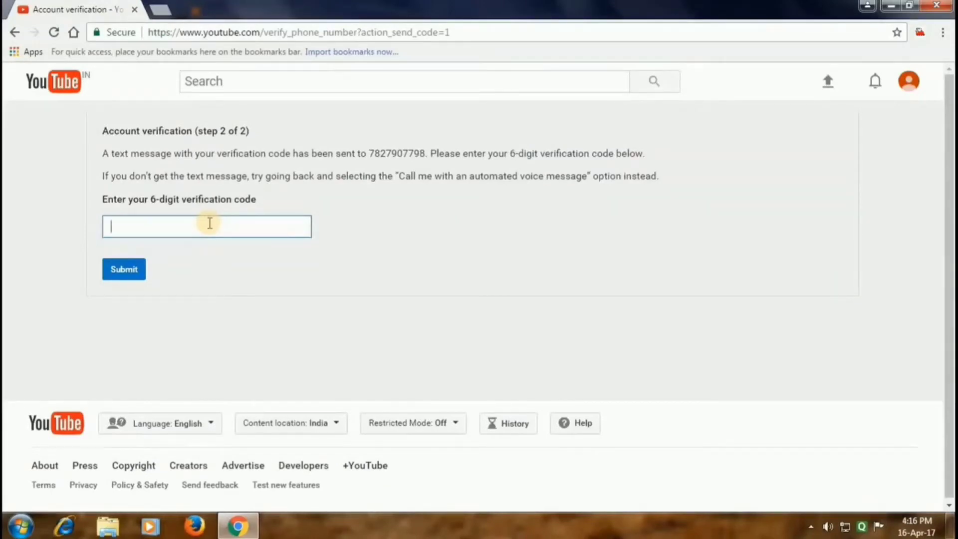
{"action": "left_click", "coordinate": [116, 269]}
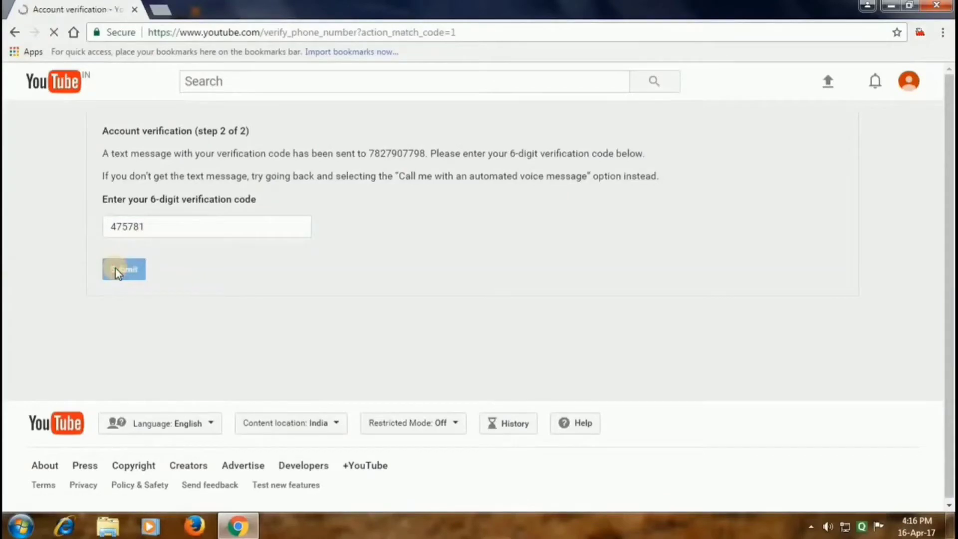
{"action": "left_click", "coordinate": [145, 192]}
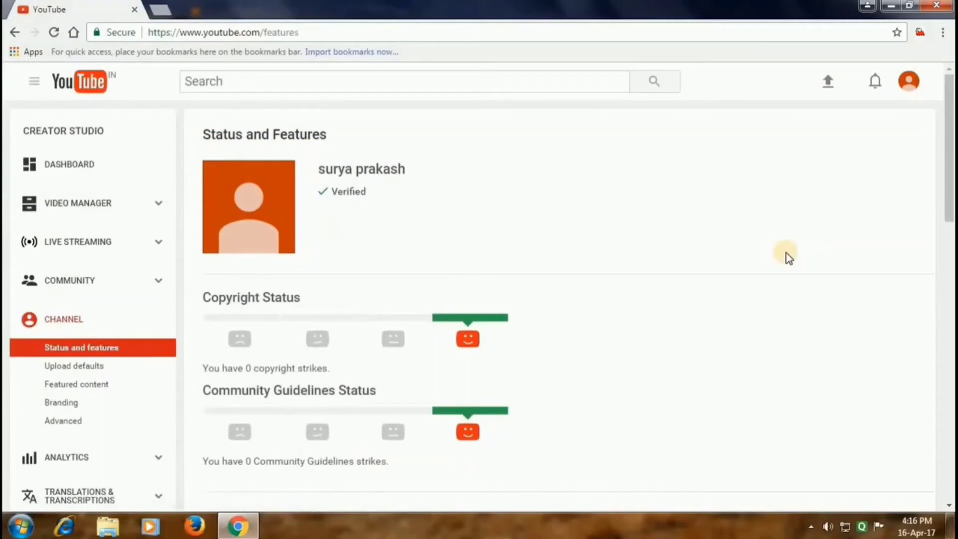
{"action": "scroll", "coordinate": [786, 253], "scroll_direction": "down", "scroll_amount": 3}
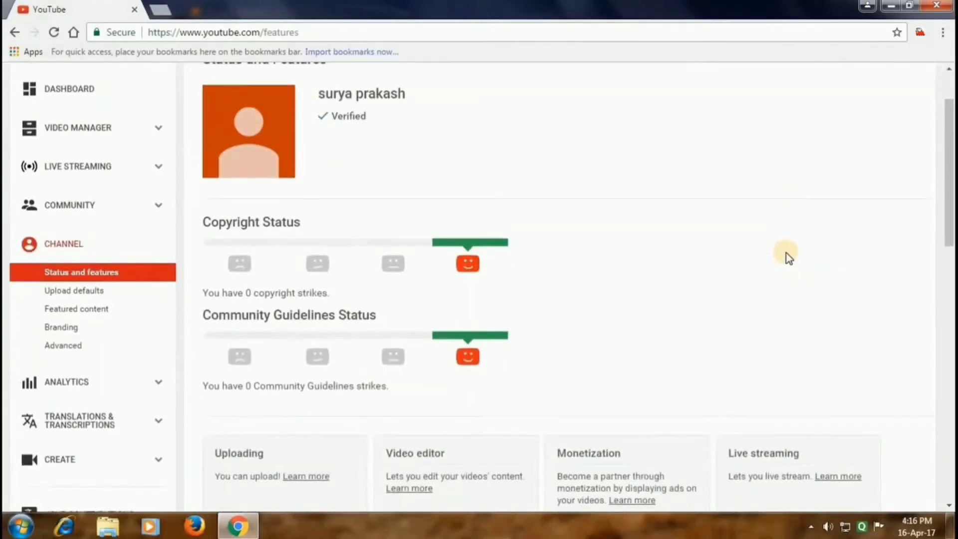
{"action": "scroll", "coordinate": [786, 253], "scroll_direction": "up", "scroll_amount": 3}
{"action": "scroll", "coordinate": [786, 253], "scroll_direction": "down", "scroll_amount": 5}
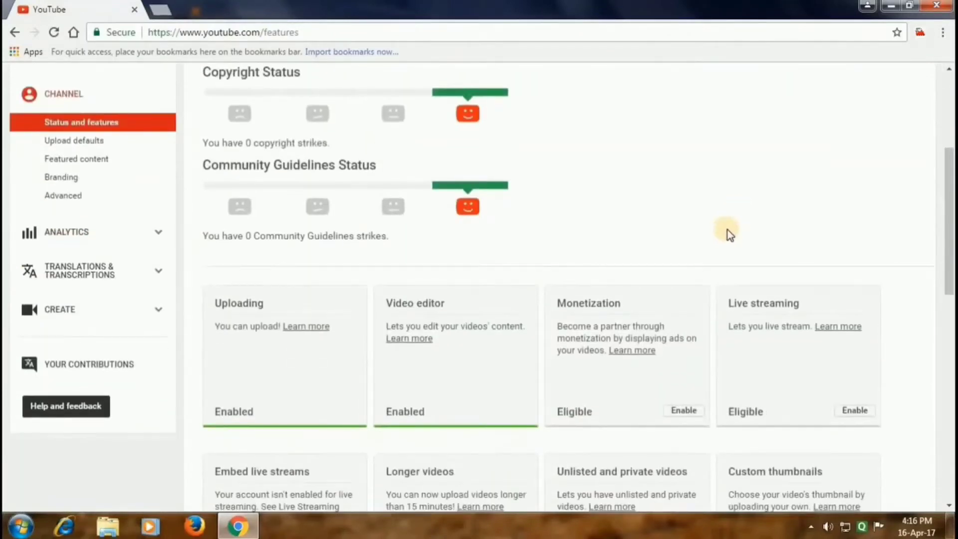
{"action": "scroll", "coordinate": [726, 230], "scroll_direction": "down", "scroll_amount": 1}
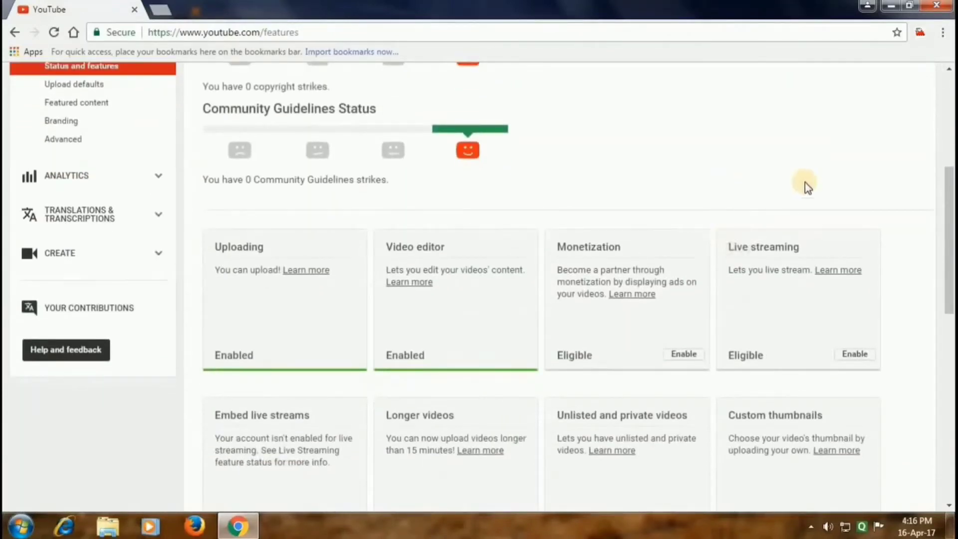
{"action": "scroll", "coordinate": [807, 187], "scroll_direction": "down", "scroll_amount": 1}
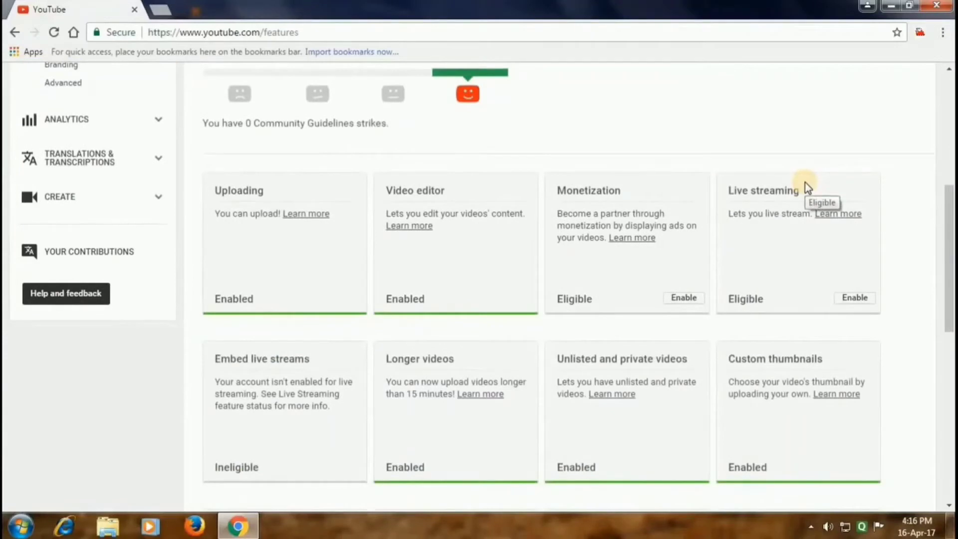
{"action": "scroll", "coordinate": [805, 184], "scroll_direction": "down", "scroll_amount": 2}
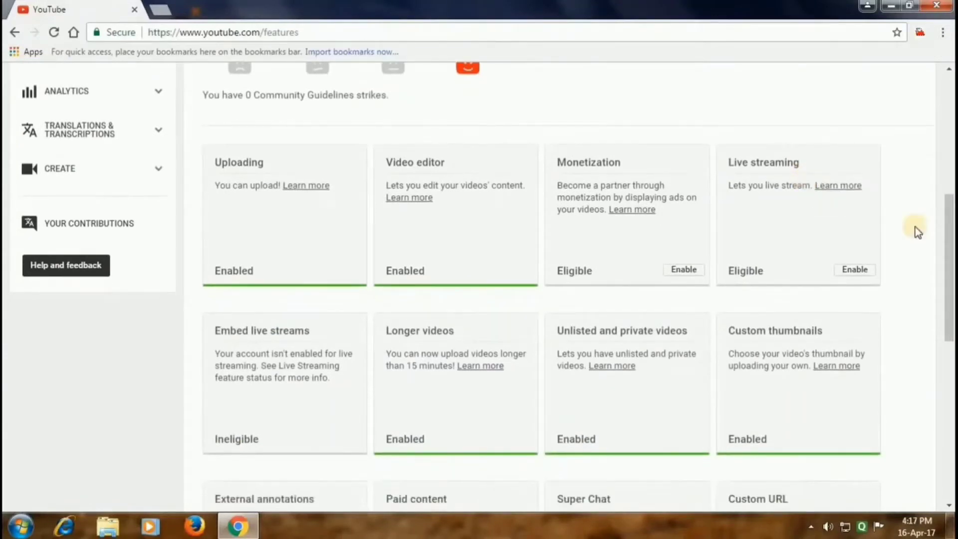
{"action": "scroll", "coordinate": [930, 253], "scroll_direction": "down", "scroll_amount": 2}
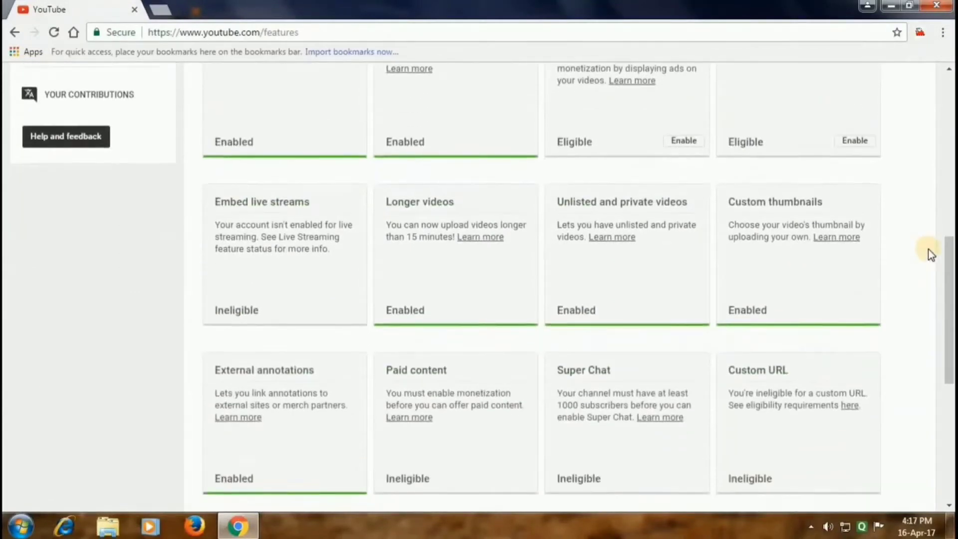
{"action": "scroll", "coordinate": [929, 250], "scroll_direction": "down", "scroll_amount": 6}
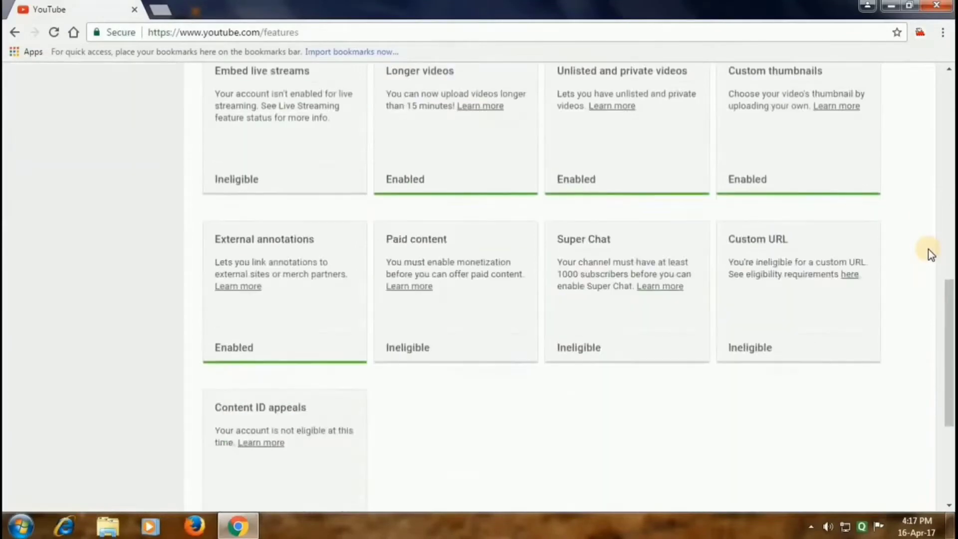
{"action": "scroll", "coordinate": [928, 250], "scroll_direction": "up", "scroll_amount": 12}
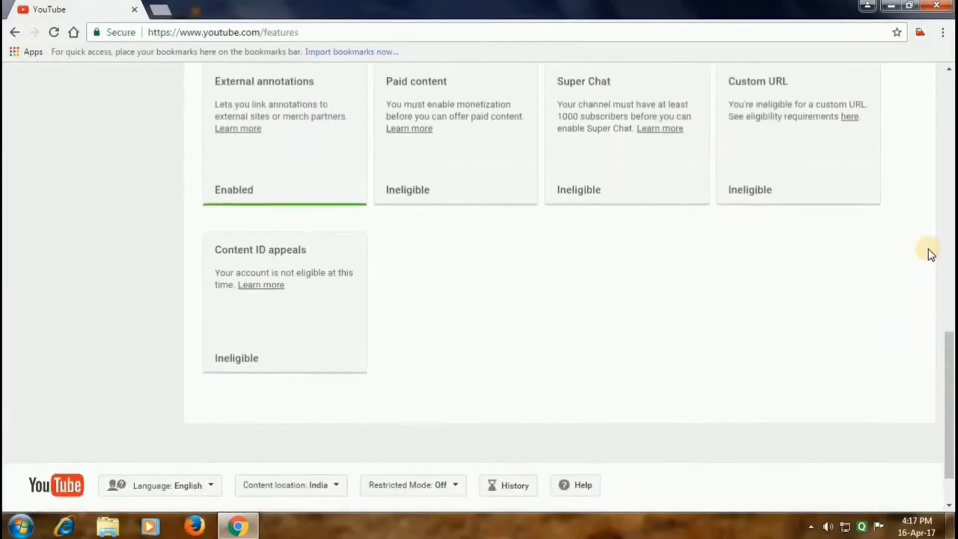
{"action": "scroll", "coordinate": [928, 250], "scroll_direction": "up", "scroll_amount": 2}
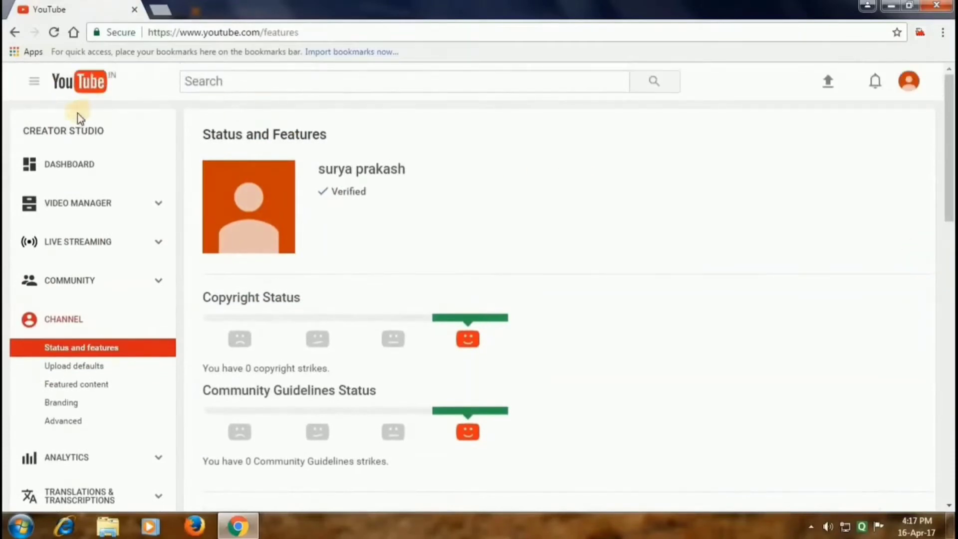
Step: Use the guide menu to reach YouTube Home and then My channel
{"action": "left_click", "coordinate": [35, 83]}
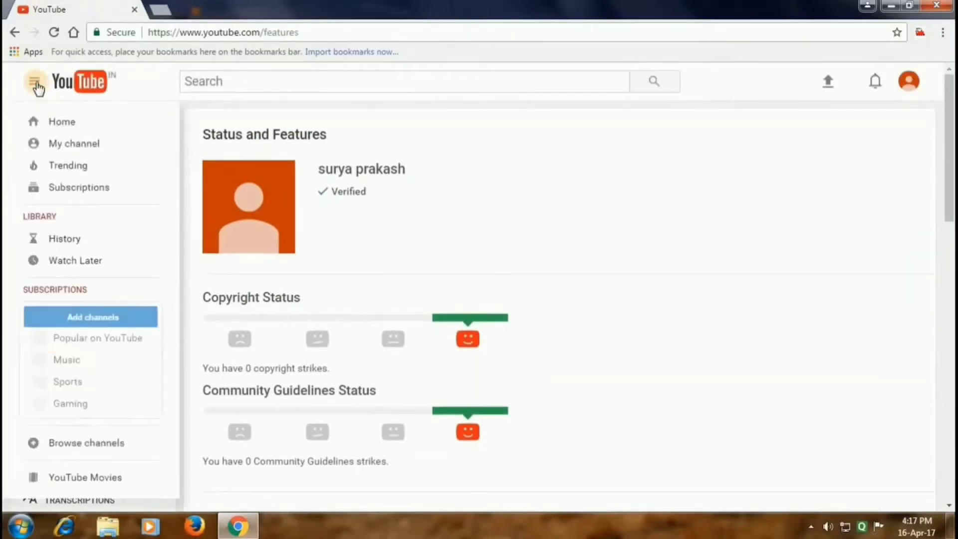
{"action": "left_click", "coordinate": [56, 121]}
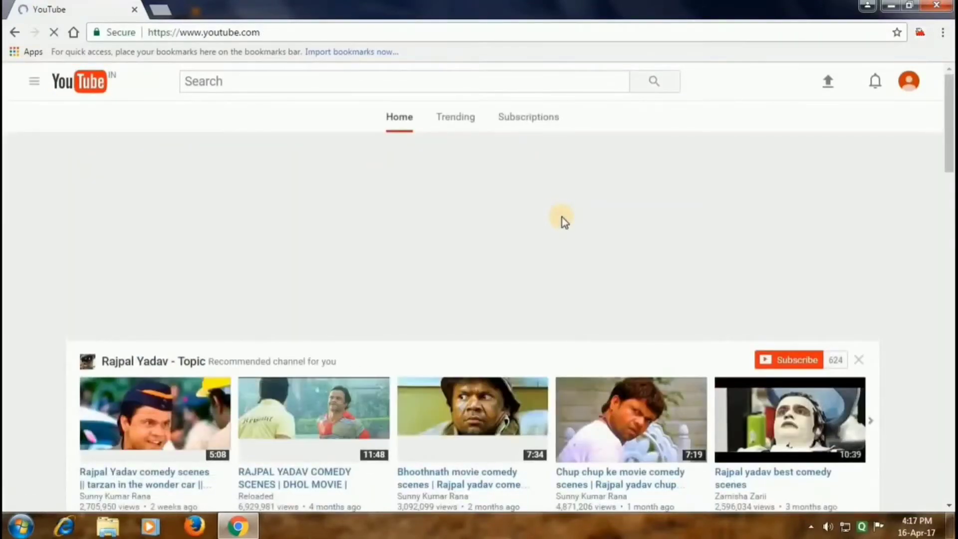
{"action": "left_click", "coordinate": [32, 90]}
{"action": "left_click", "coordinate": [42, 115]}
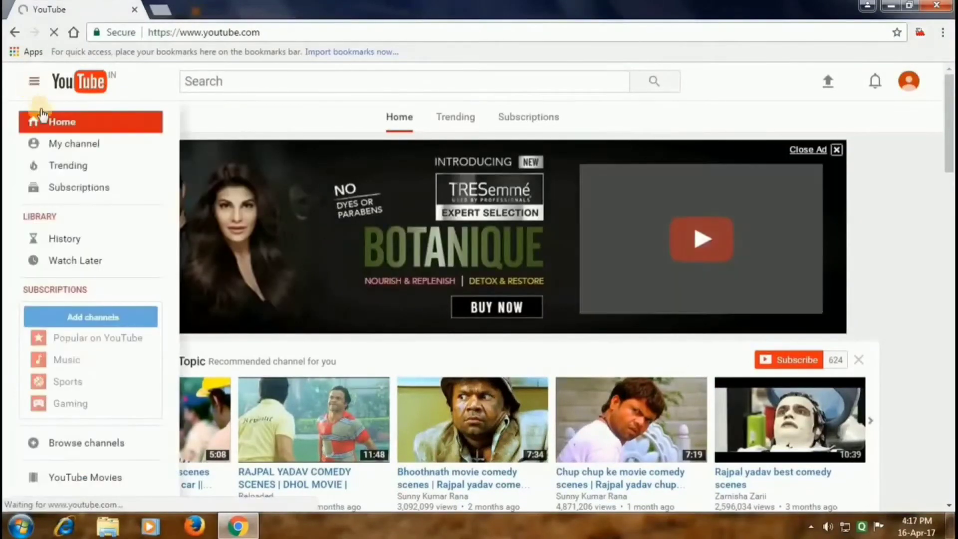
{"action": "left_click", "coordinate": [56, 146]}
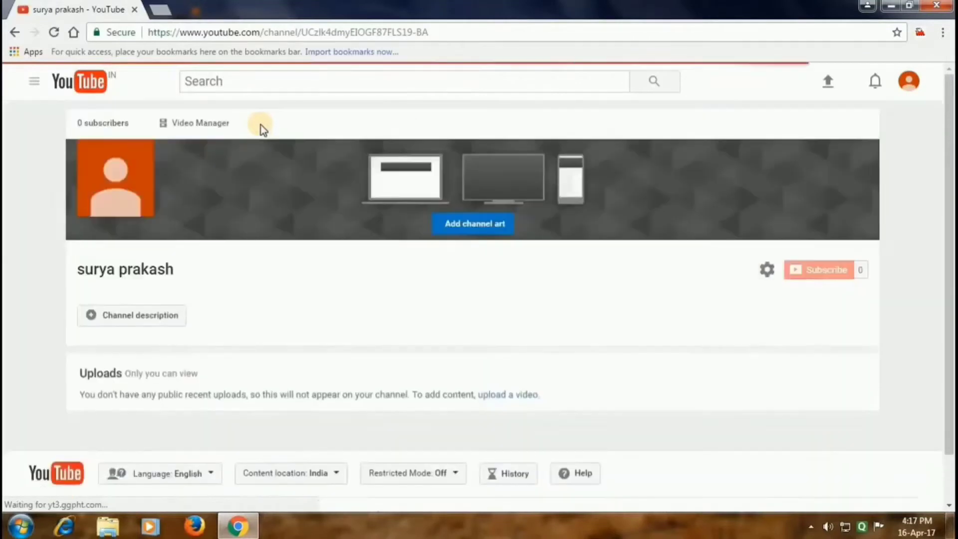
Step: Start the channel description with 'hi this is ind youtuber, song, comedy,'
{"action": "left_click", "coordinate": [141, 319]}
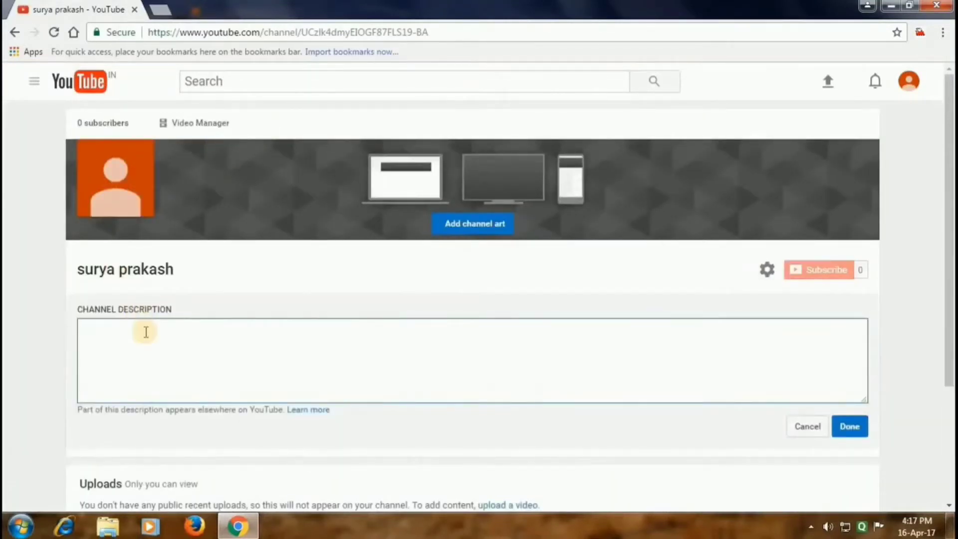
{"action": "type", "text": "hi this is"}
{"action": "type", "text": "indian"}
{"action": "type", "text": "youtuber"}
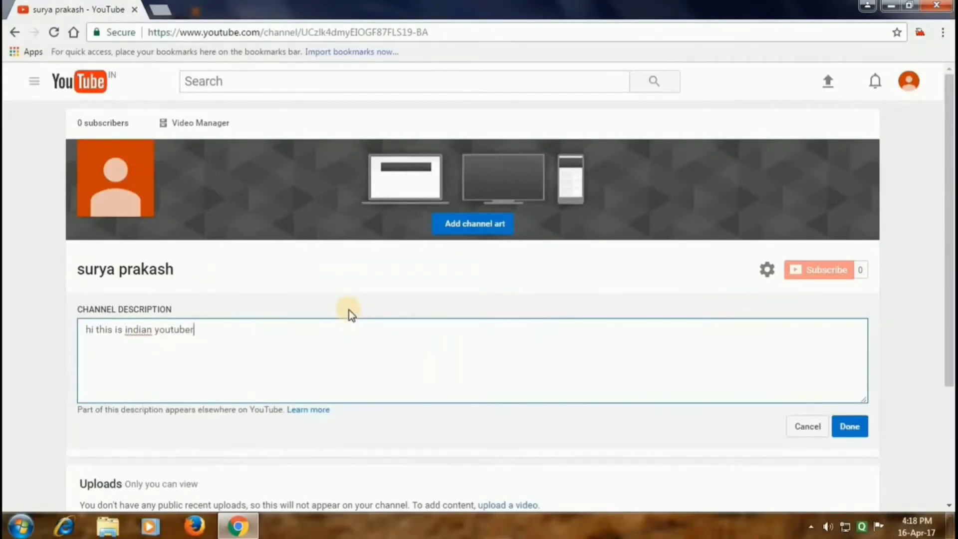
{"action": "type", "text": ","}
{"action": "type", "text": "song"}
{"action": "type", "text": ","}
{"action": "type", "text": " come"}
{"action": "key", "text": "BackSpace"}
{"action": "type", "text": "edy,"}
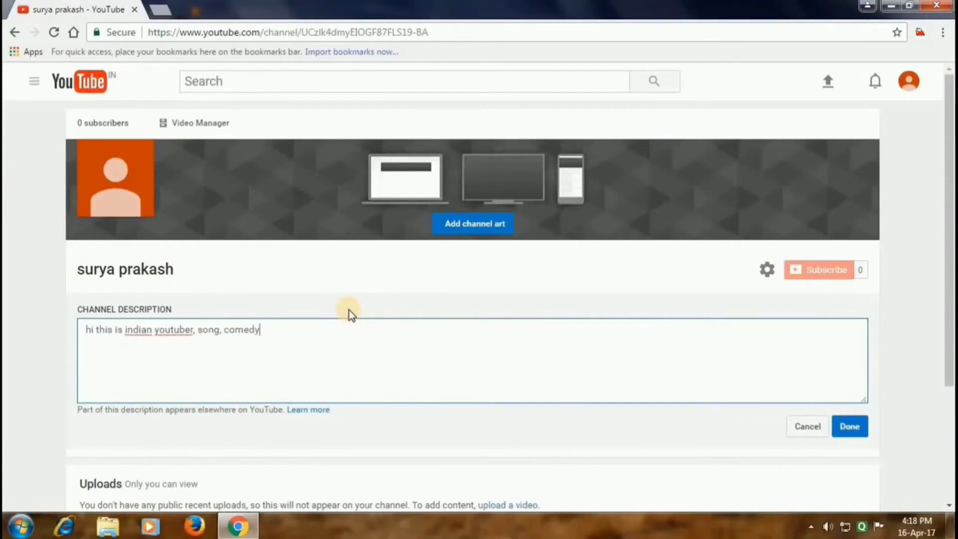
Step: Add 'you will watch here' and '. please subscribe my channel, thanks', save, and open channel art
{"action": "key", "text": "Left"}
{"action": "key", "text": "Left"}
{"action": "key", "text": "Left"}
{"action": "key", "text": "Left"}
{"action": "key", "text": "Left"}
{"action": "key", "text": "Left"}
{"action": "key", "text": "Left"}
{"action": "key", "text": "Left"}
{"action": "key", "text": "Left"}
{"action": "key", "text": "Left"}
{"action": "key", "text": "Left"}
{"action": "key", "text": "Left"}
{"action": "type", "text": "you will wat"}
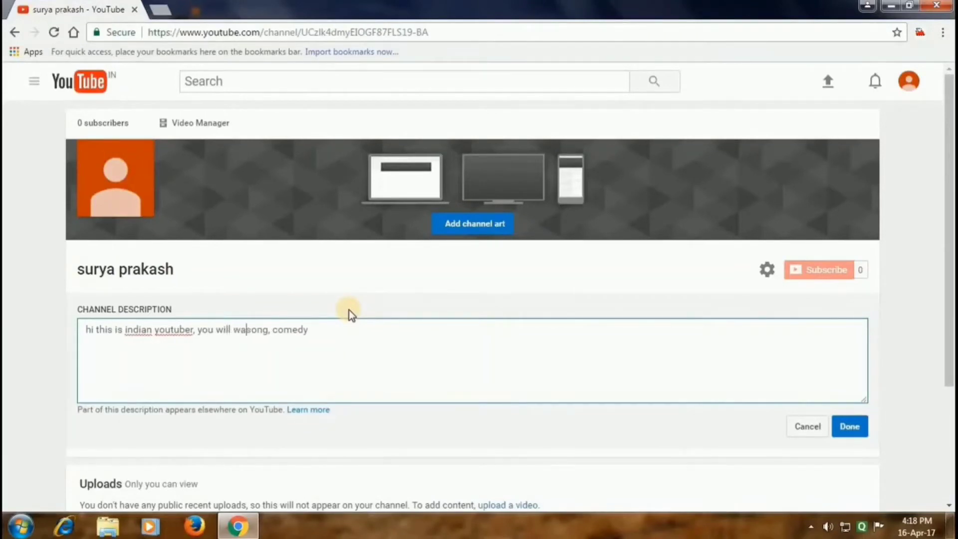
{"action": "type", "text": "ch hereb"}
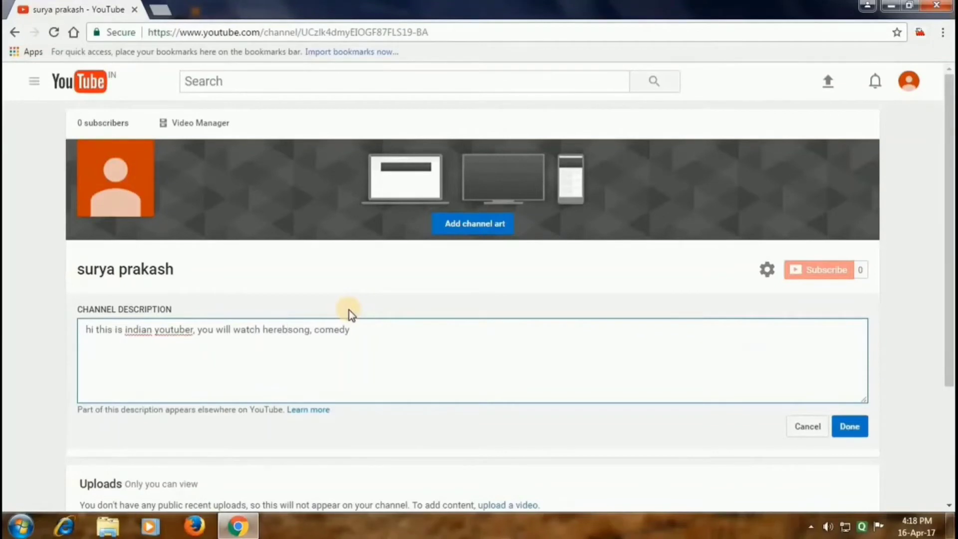
{"action": "key", "text": "BackSpace"}
{"action": "key", "text": "Right"}
{"action": "key", "text": "Right"}
{"action": "key", "text": "Right"}
{"action": "key", "text": "Right"}
{"action": "key", "text": "Right"}
{"action": "key", "text": "Right"}
{"action": "key", "text": "Right"}
{"action": "key", "text": "Right"}
{"action": "type", "text": ". please "}
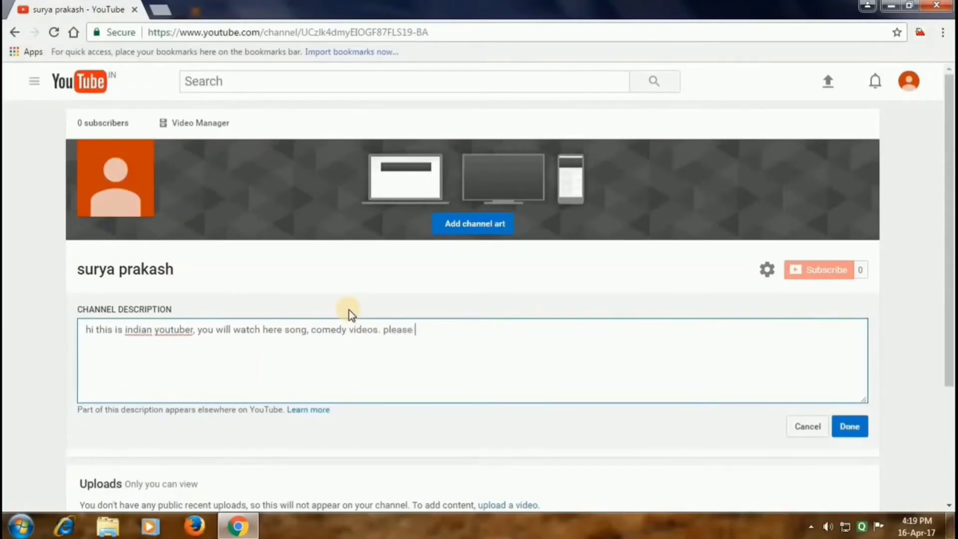
{"action": "type", "text": "subscribe my ch"}
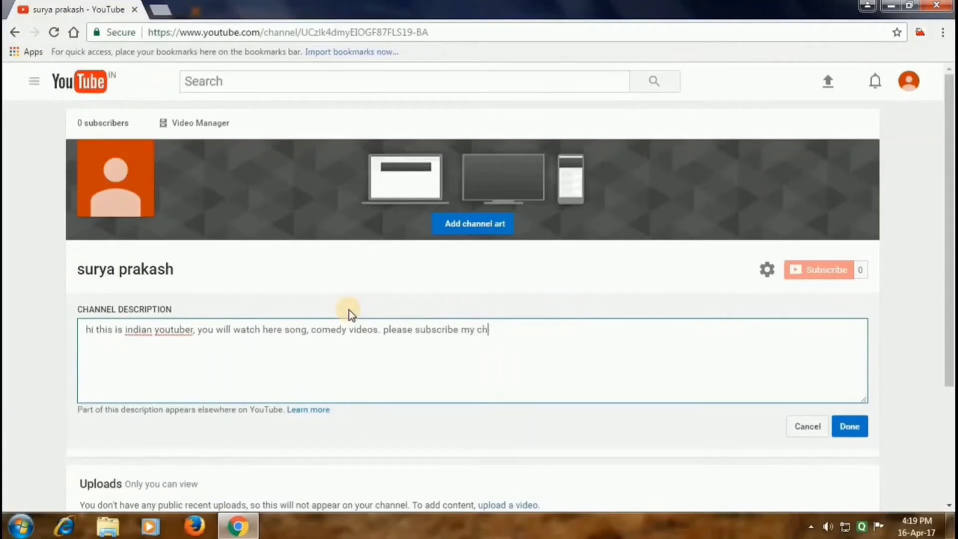
{"action": "type", "text": "annel, thanks."}
{"action": "left_click", "coordinate": [850, 427]}
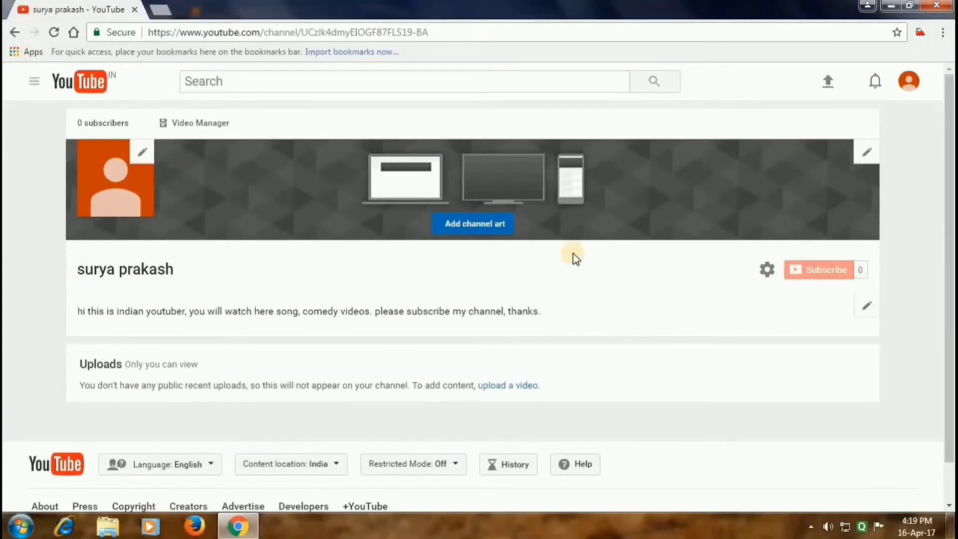
{"action": "left_click", "coordinate": [483, 227]}
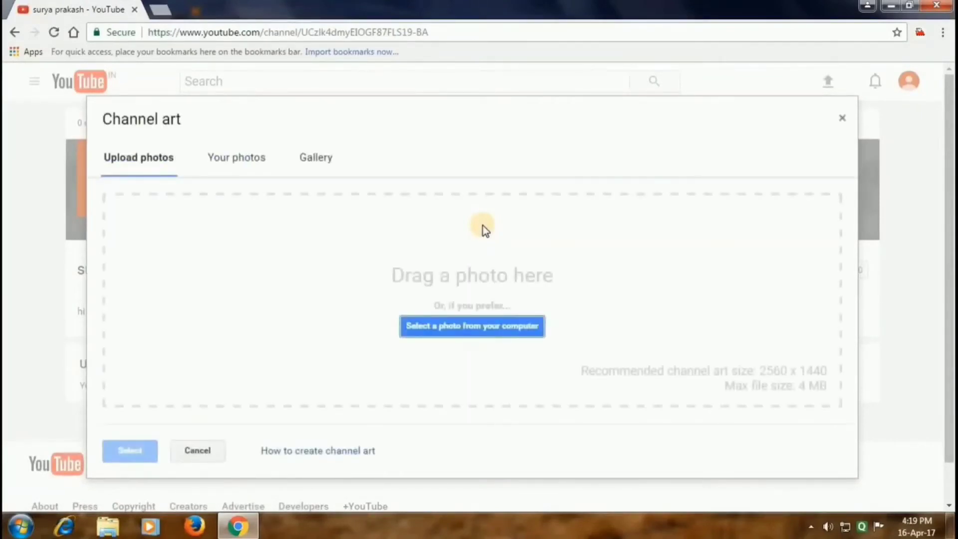
Step: Choose the boat-on-blue-water Gallery photo as channel art after trying the night-city and green-leaf photos
{"action": "left_click", "coordinate": [316, 161]}
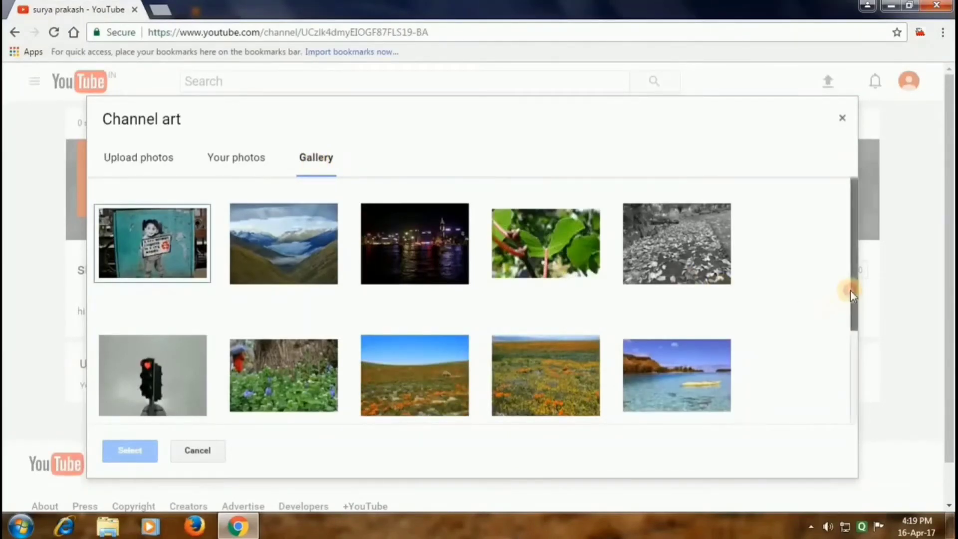
{"action": "left_click_drag", "start_coordinate": [851, 310], "coordinate": [859, 238]}
{"action": "left_click", "coordinate": [431, 247]}
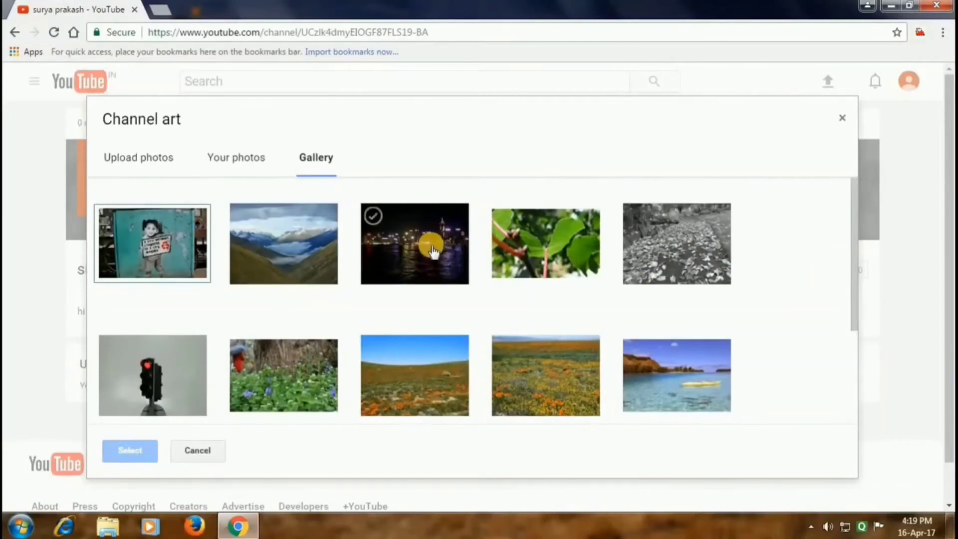
{"action": "left_click", "coordinate": [554, 243]}
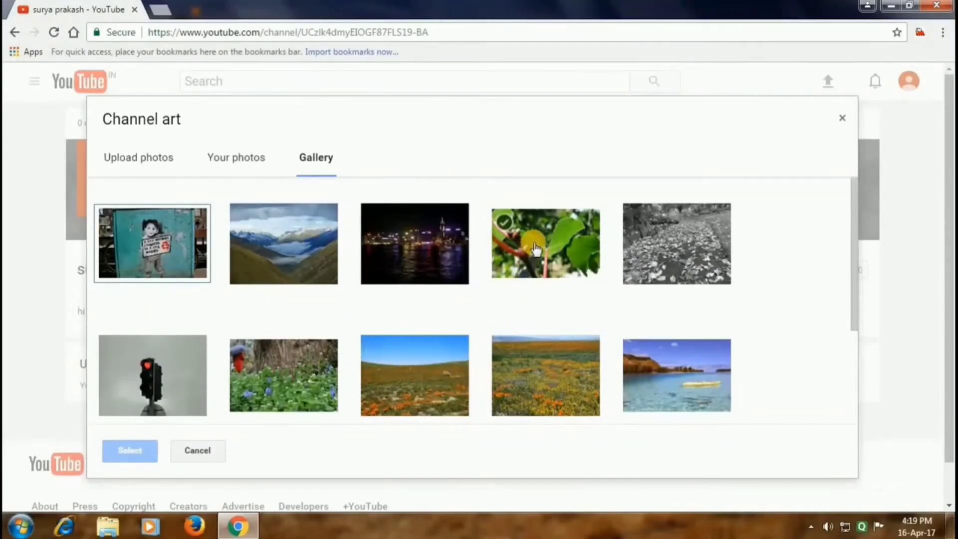
{"action": "left_click", "coordinate": [692, 375]}
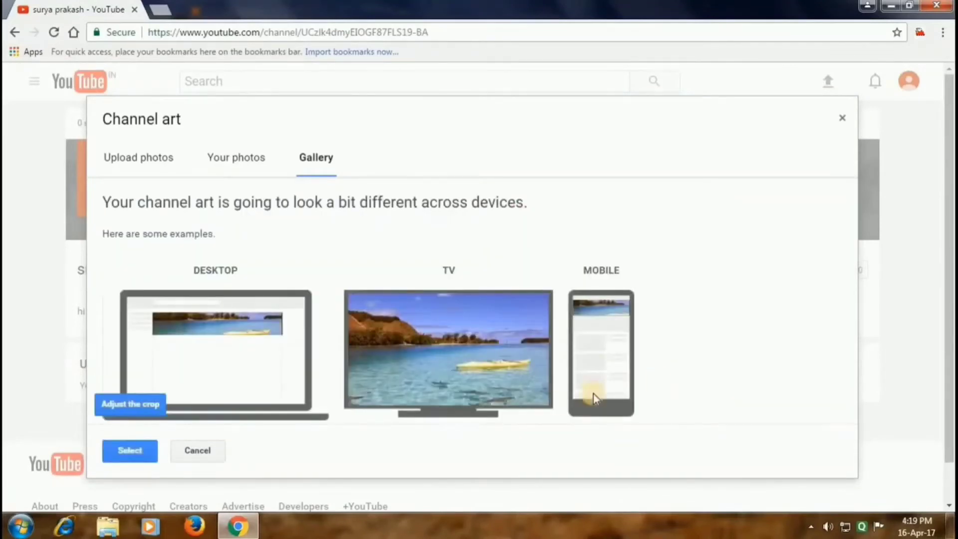
Step: Move the banner crop higher, apply the coastal photo, and open the channel icon editor
{"action": "left_click", "coordinate": [142, 404]}
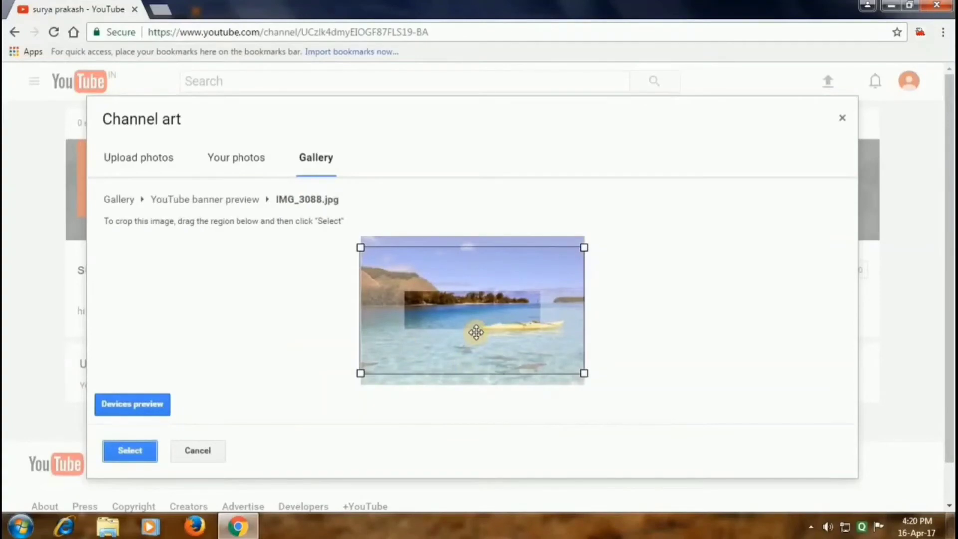
{"action": "left_click_drag", "start_coordinate": [476, 333], "coordinate": [475, 306]}
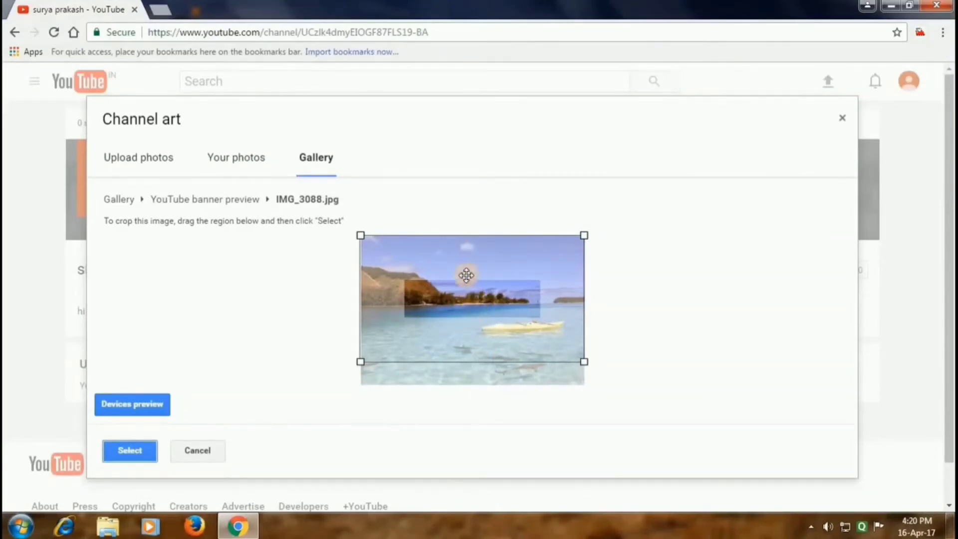
{"action": "left_click", "coordinate": [143, 448]}
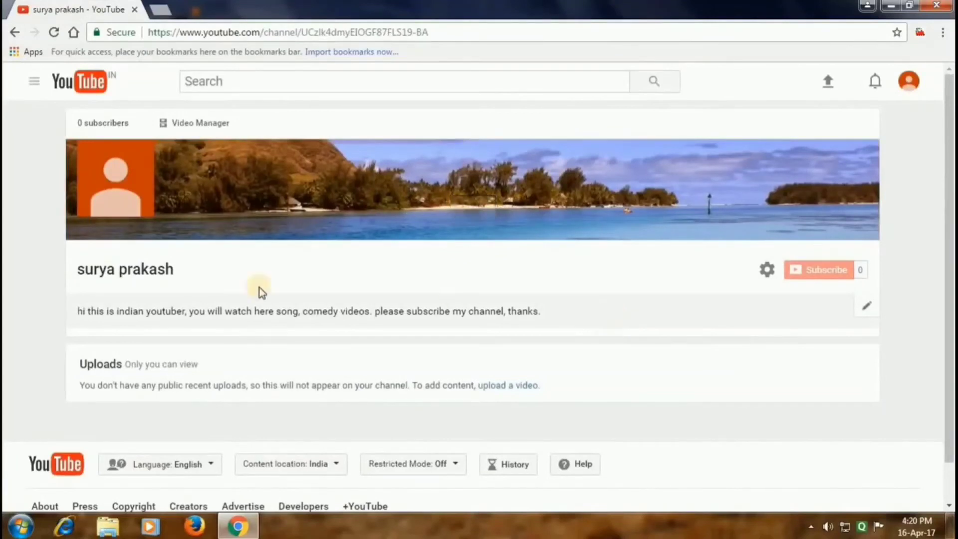
{"action": "mouse_move", "coordinate": [122, 178]}
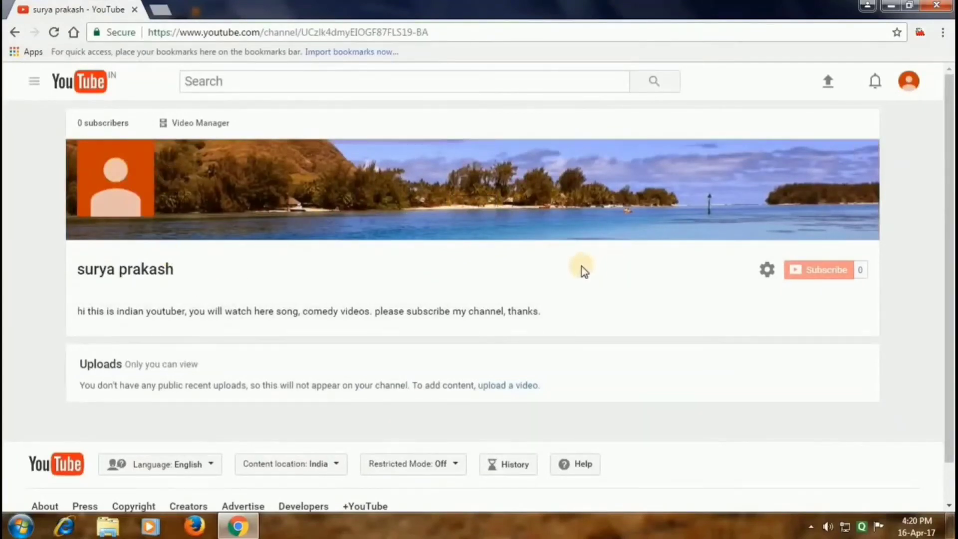
{"action": "left_click", "coordinate": [142, 153]}
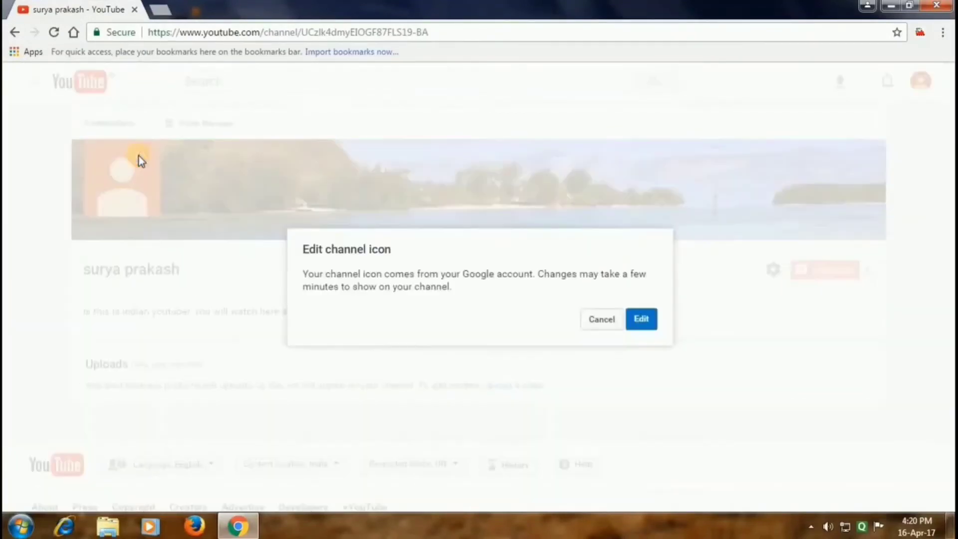
Step: From the channel icon dialog, go to Google About me and choose Upload photo
{"action": "left_click", "coordinate": [632, 317]}
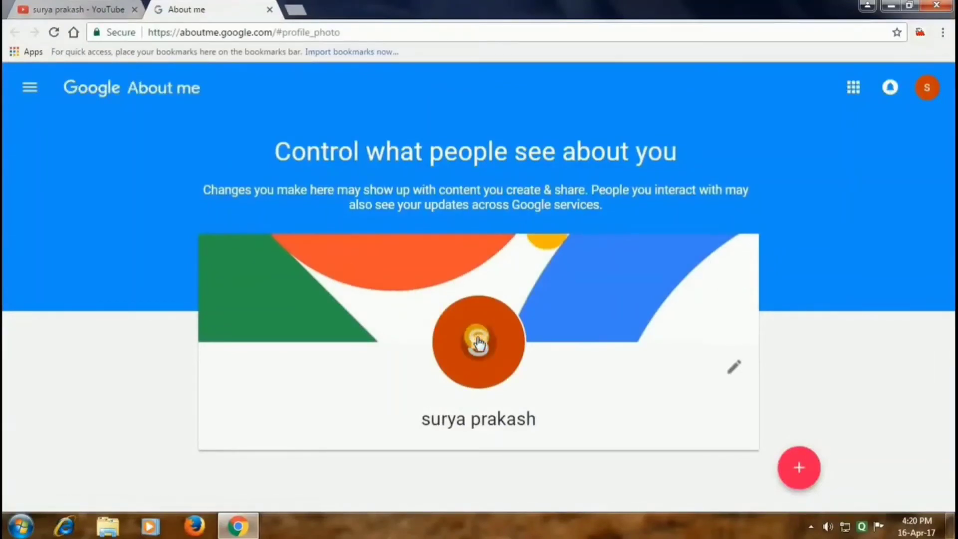
{"action": "left_click", "coordinate": [478, 341]}
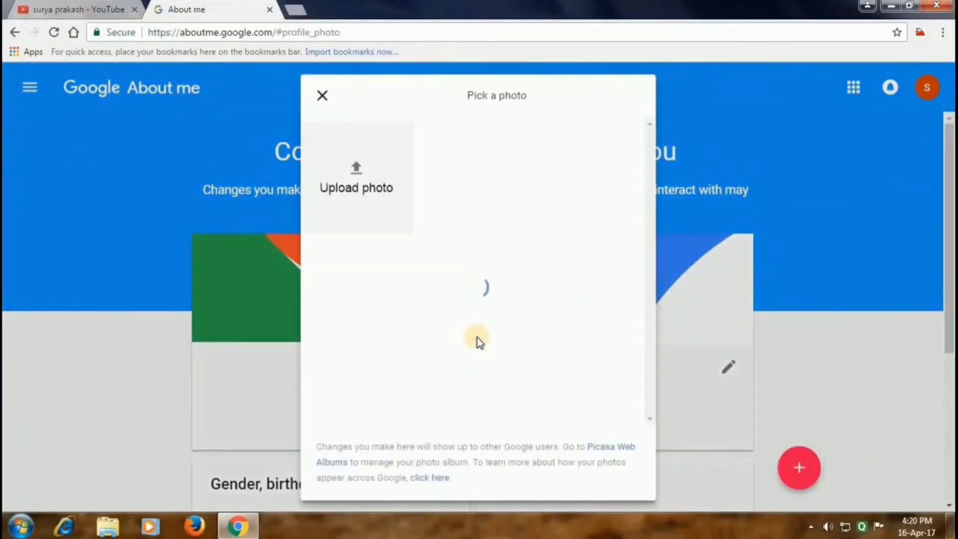
{"action": "left_click", "coordinate": [363, 184]}
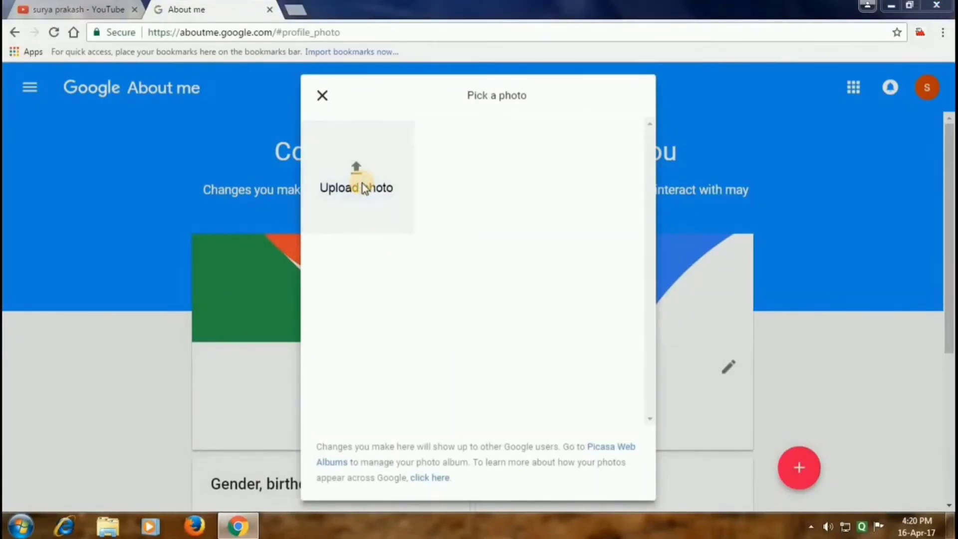
{"action": "left_click", "coordinate": [364, 188]}
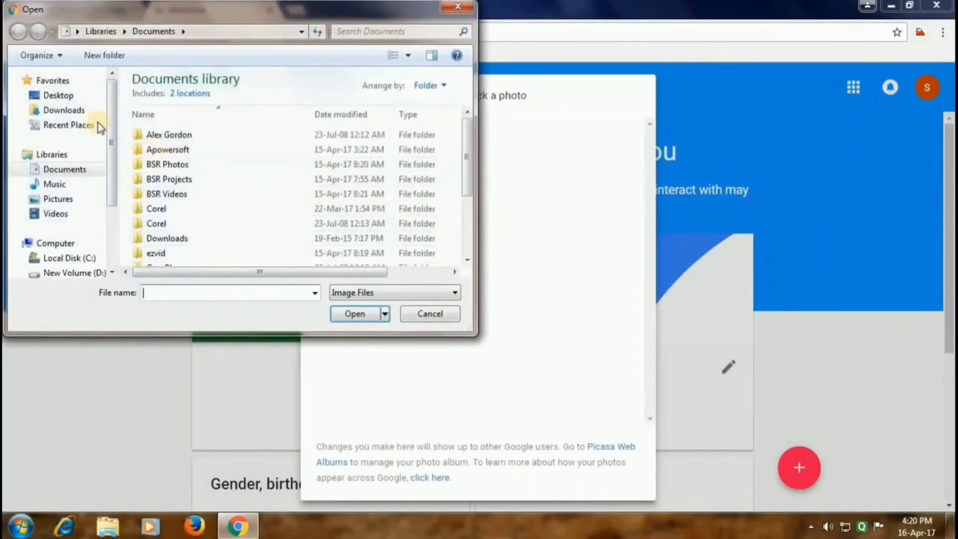
Step: Browse the Downloads, Pictures, Sample Pictures and Documents folders for a profile photo
{"action": "left_click", "coordinate": [86, 113]}
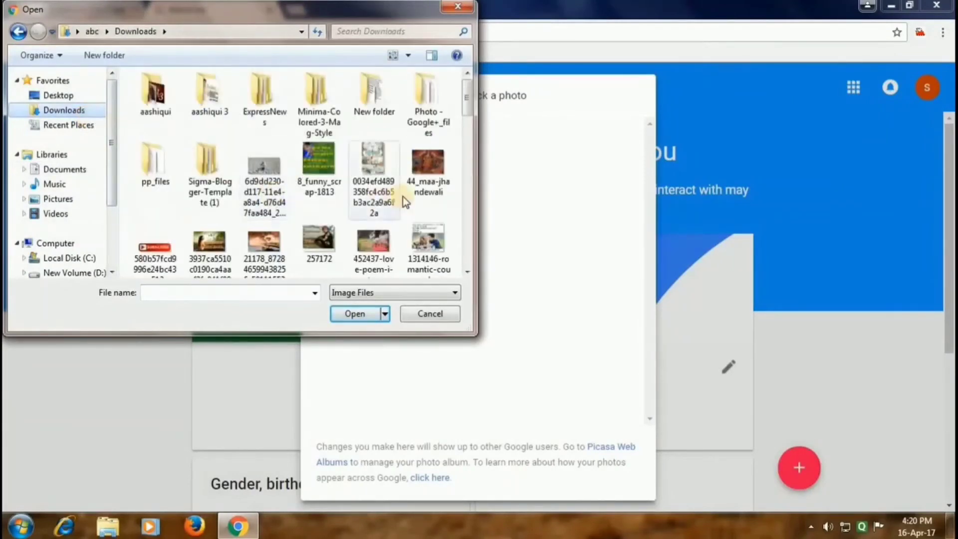
{"action": "left_click_drag", "start_coordinate": [466, 98], "coordinate": [474, 182]}
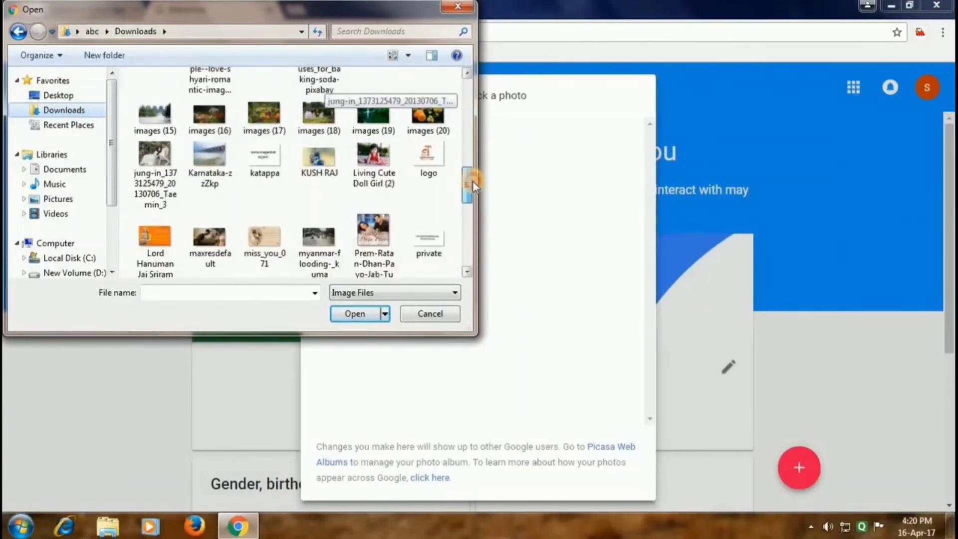
{"action": "left_click_drag", "start_coordinate": [472, 182], "coordinate": [458, 109]}
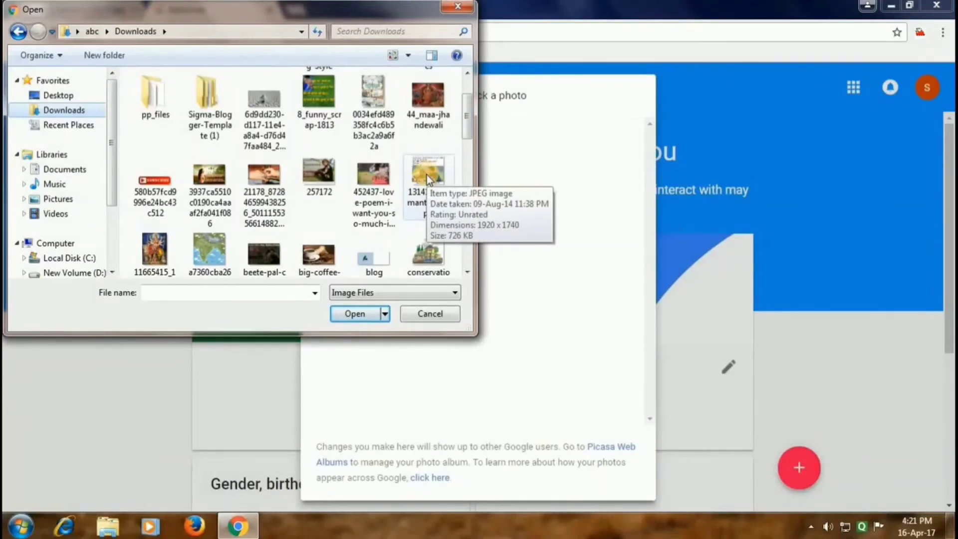
{"action": "left_click", "coordinate": [69, 198]}
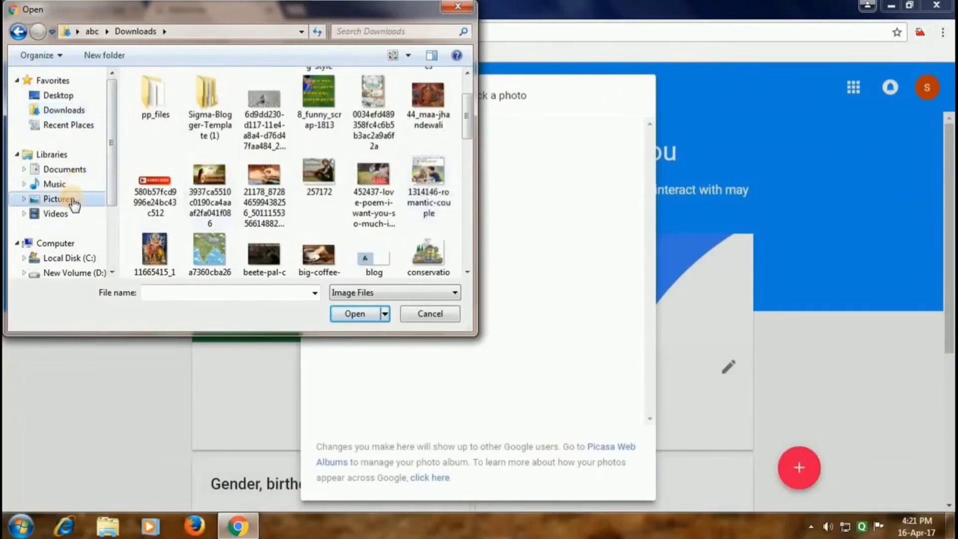
{"action": "left_click", "coordinate": [261, 194]}
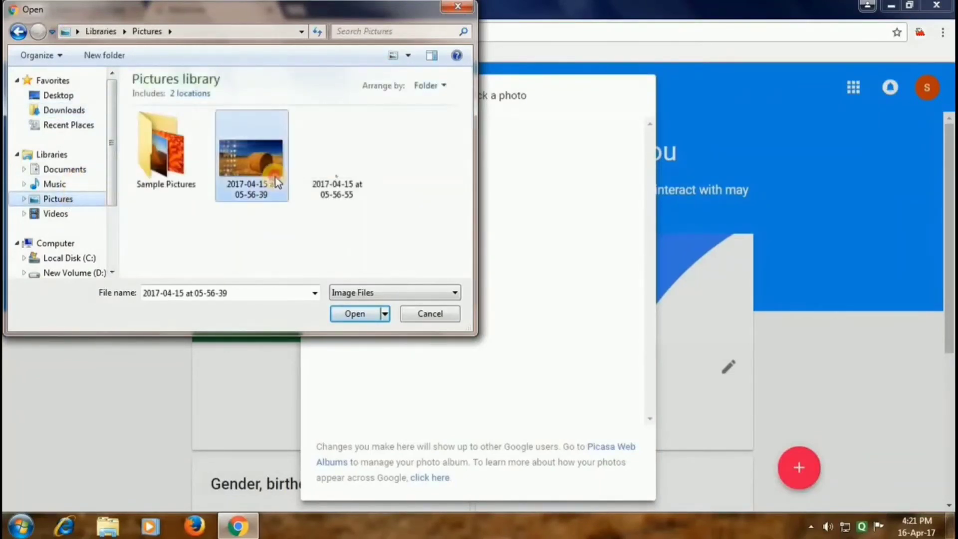
{"action": "double_click", "coordinate": [172, 167]}
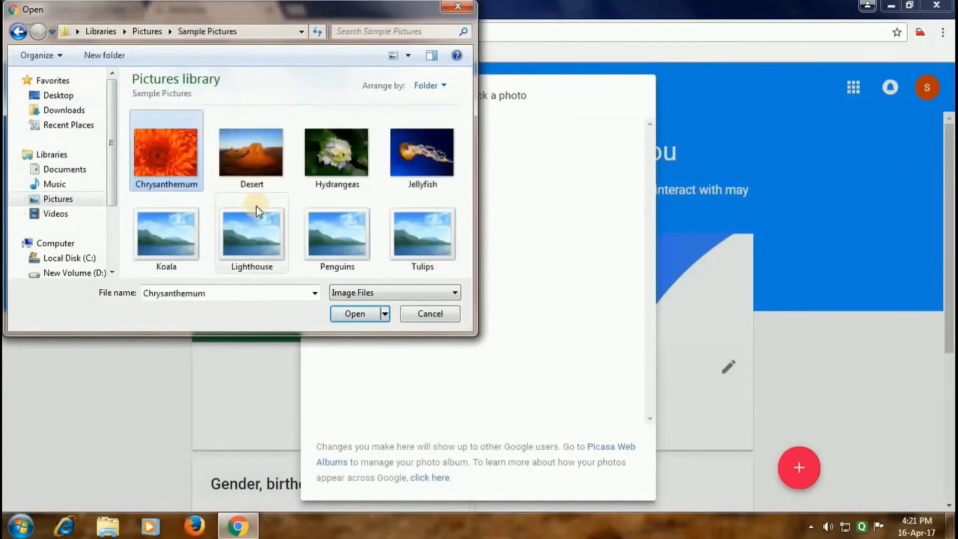
{"action": "left_click", "coordinate": [69, 170]}
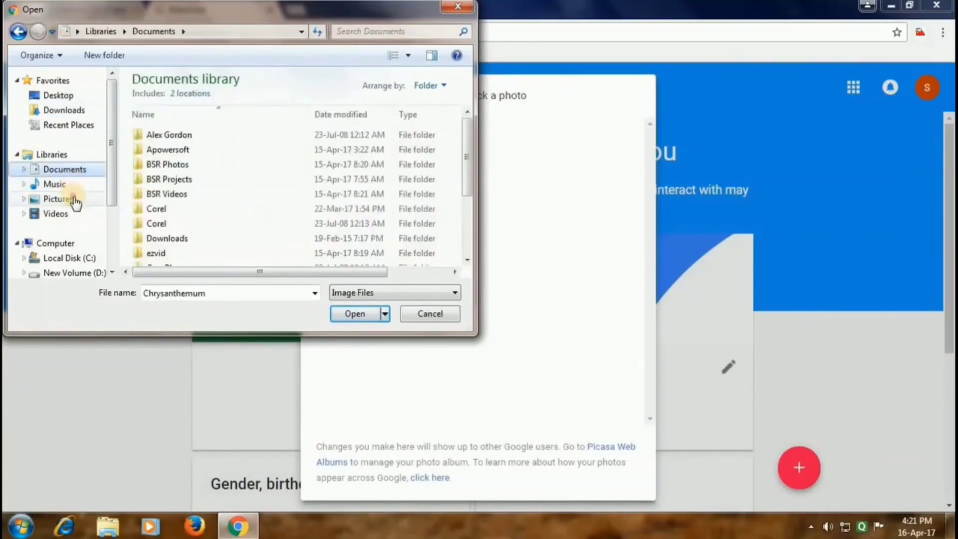
{"action": "left_click", "coordinate": [57, 198]}
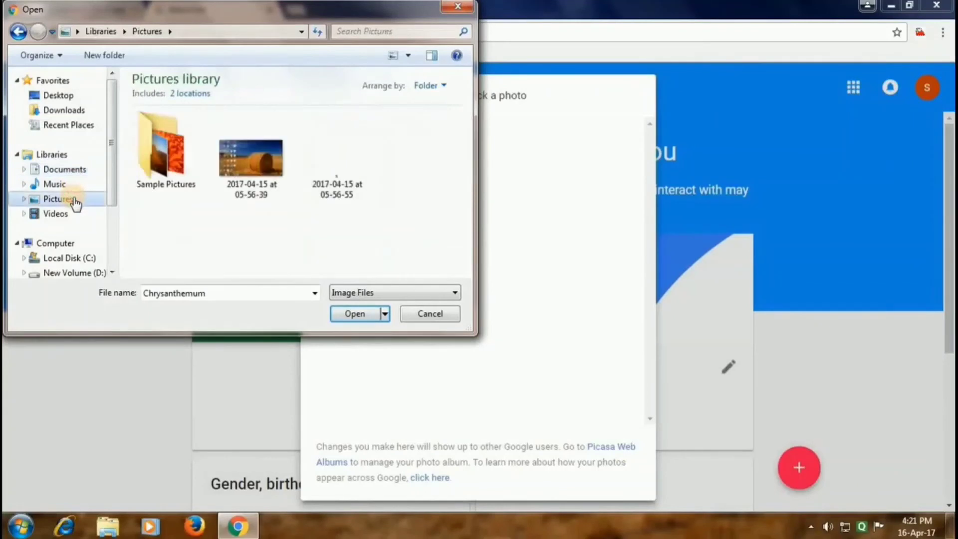
{"action": "left_click", "coordinate": [64, 109]}
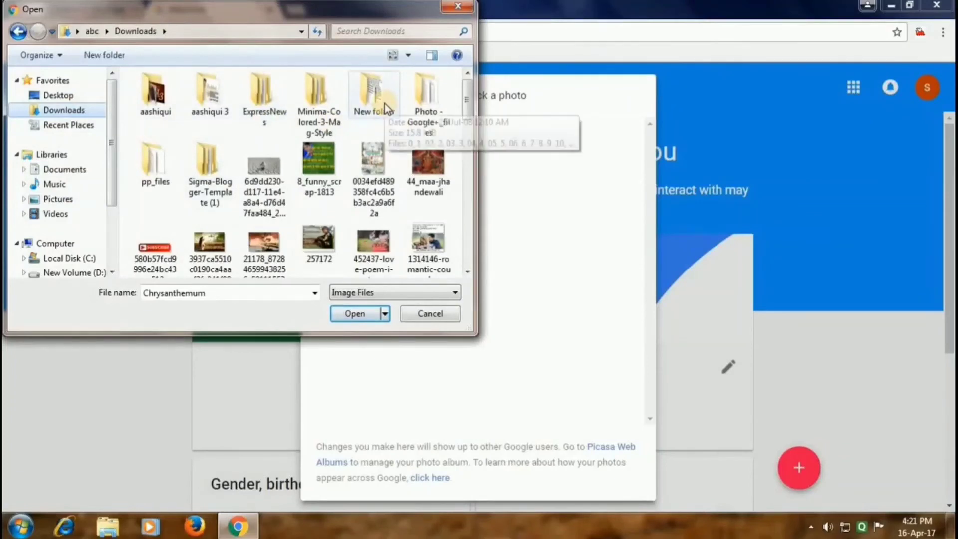
Step: Open 1314146-romantic-couple from Downloads, then dismiss the crop without saving
{"action": "left_click", "coordinate": [424, 243]}
{"action": "left_click", "coordinate": [368, 315]}
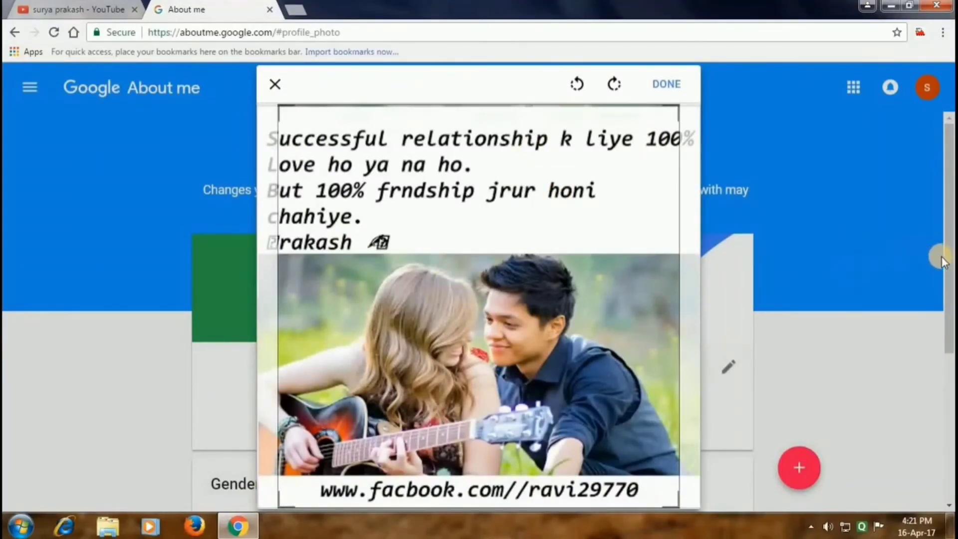
{"action": "left_click", "coordinate": [950, 276]}
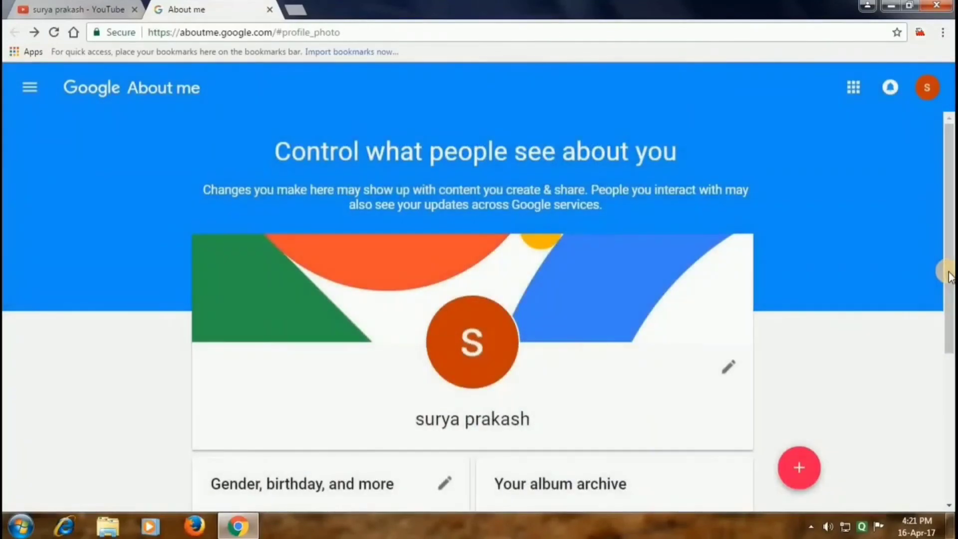
{"action": "left_click_drag", "start_coordinate": [950, 273], "coordinate": [952, 340]}
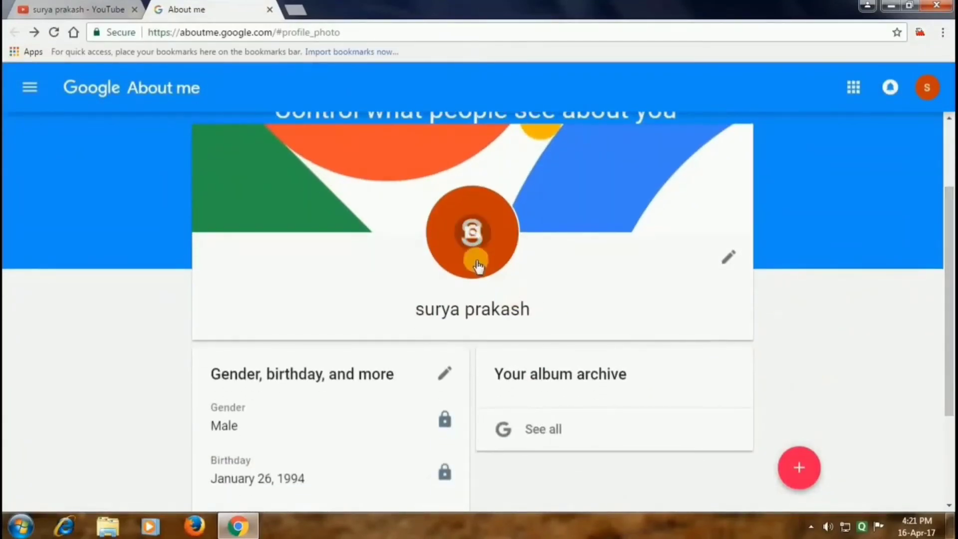
Step: Upload 'images (1)' from Downloads > aashiqui as the new profile photo
{"action": "left_click", "coordinate": [470, 233]}
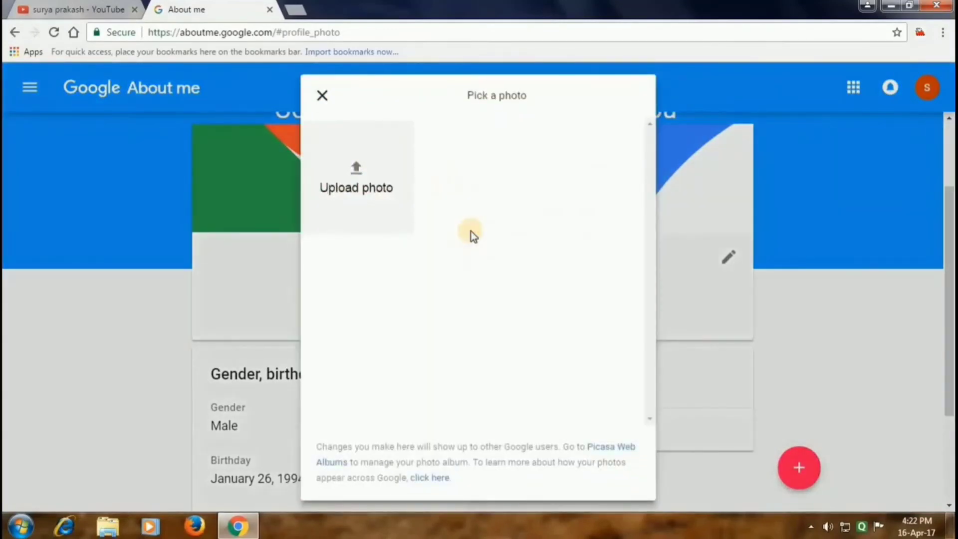
{"action": "left_click", "coordinate": [359, 169]}
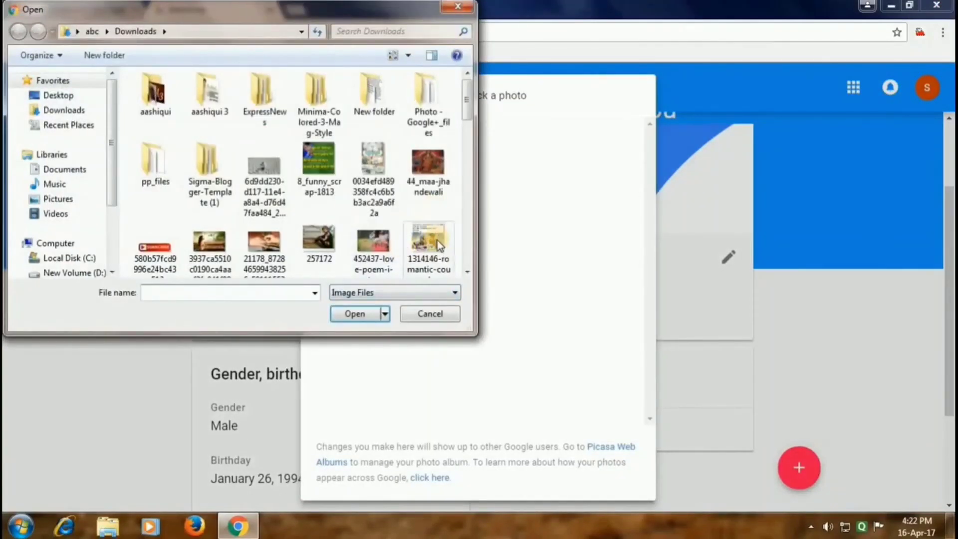
{"action": "mouse_move", "coordinate": [470, 102]}
{"action": "left_mouse_down"}
{"action": "mouse_move", "coordinate": [480, 123]}
{"action": "mouse_move", "coordinate": [469, 118]}
{"action": "mouse_move", "coordinate": [471, 190]}
{"action": "mouse_move", "coordinate": [471, 94]}
{"action": "mouse_move", "coordinate": [466, 100]}
{"action": "left_mouse_up"}
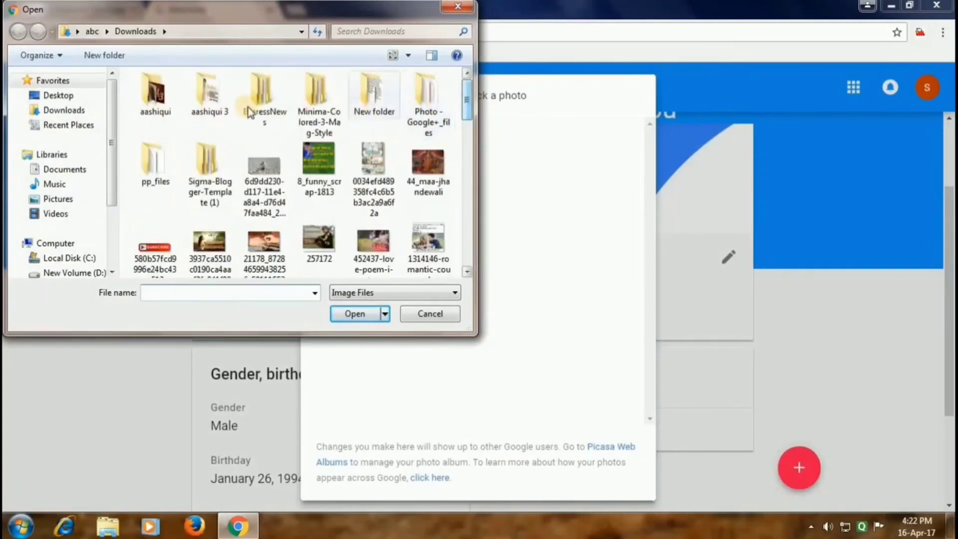
{"action": "double_click", "coordinate": [221, 106]}
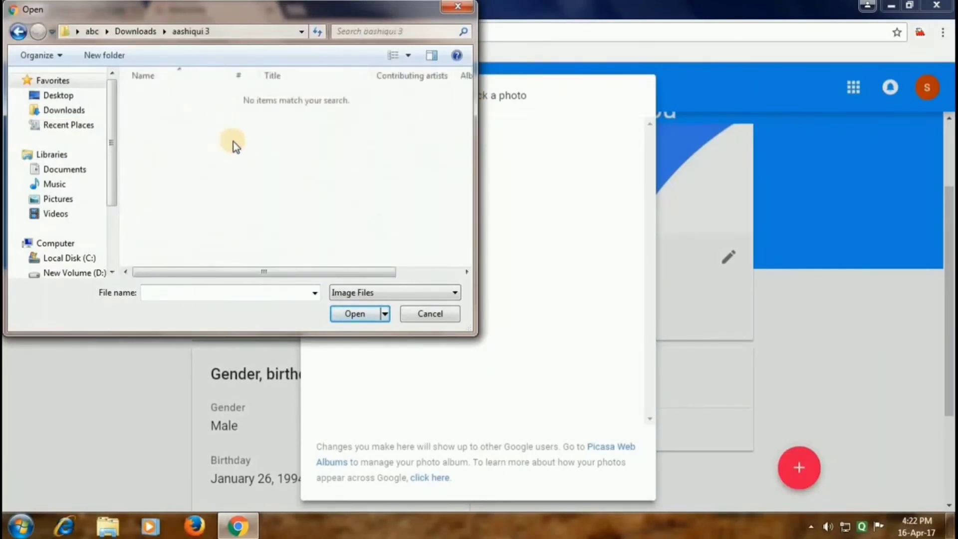
{"action": "key", "text": "BackSpace"}
{"action": "left_click", "coordinate": [148, 100]}
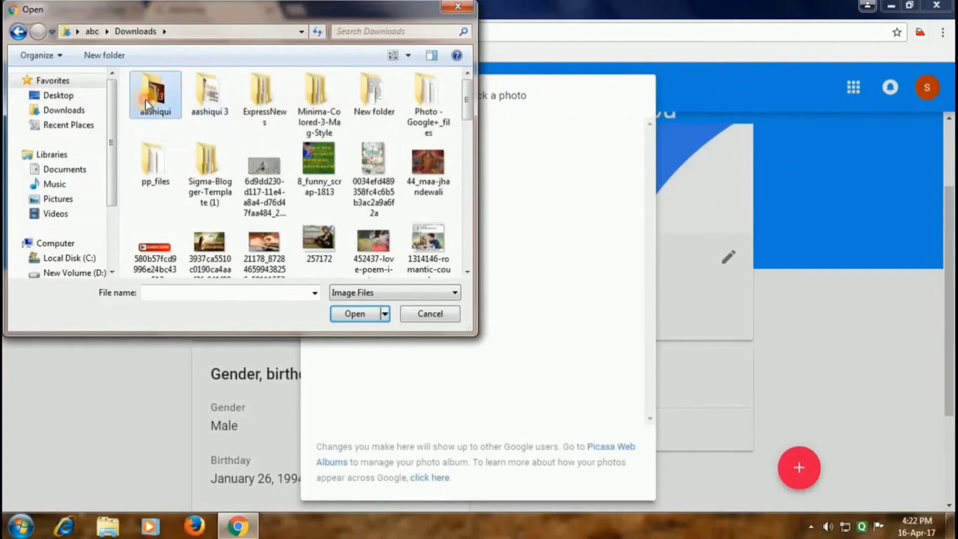
{"action": "double_click", "coordinate": [145, 99]}
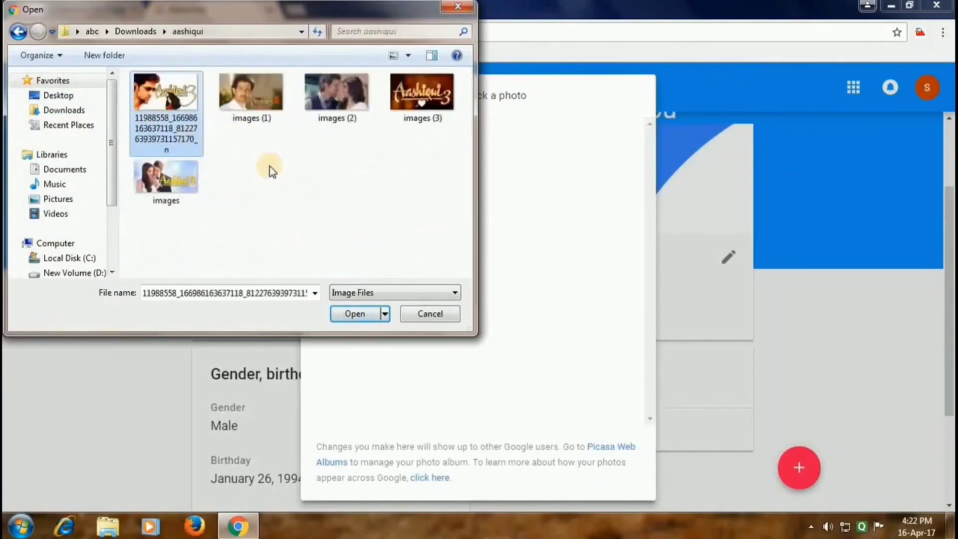
{"action": "left_click", "coordinate": [257, 104]}
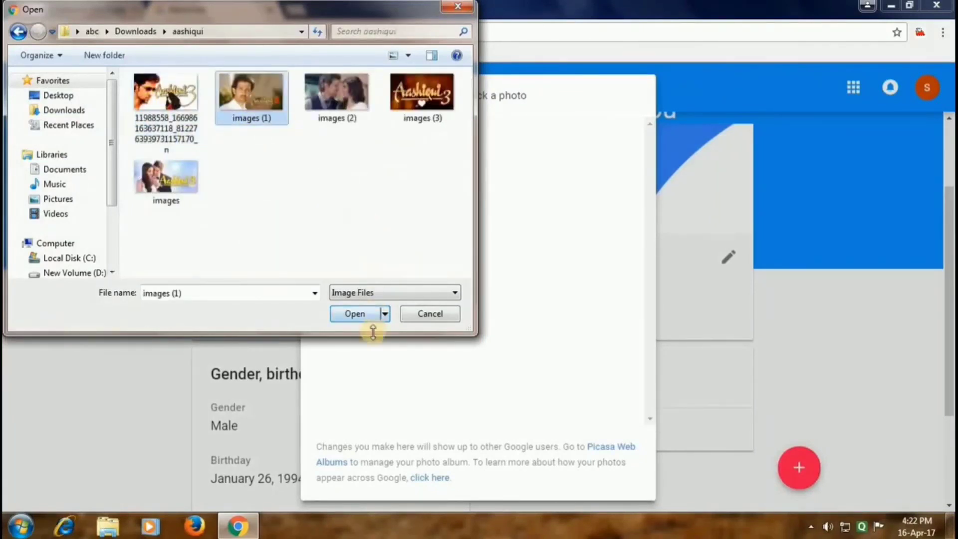
{"action": "left_click", "coordinate": [363, 316]}
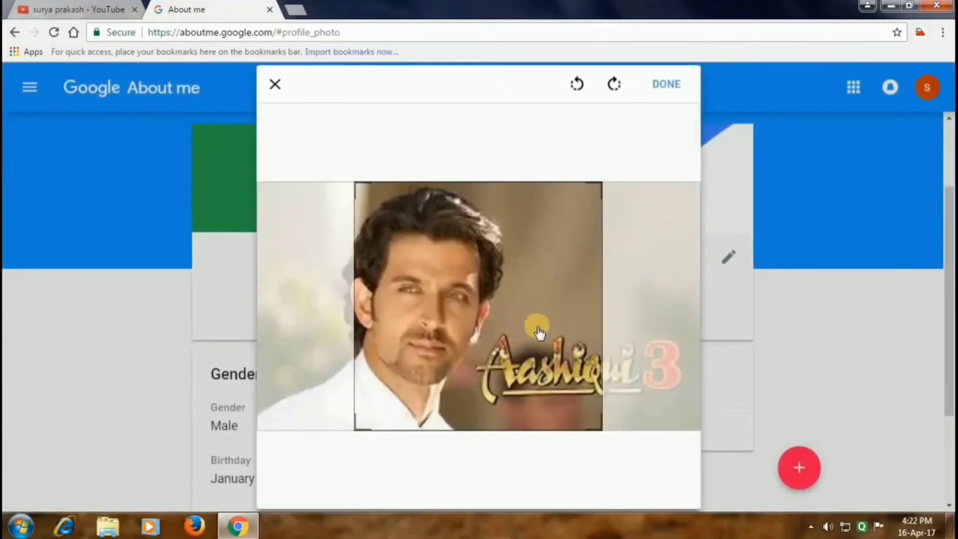
Step: Crop the photo onto the man's face, save it, and close About me
{"action": "left_click_drag", "start_coordinate": [536, 336], "coordinate": [464, 338]}
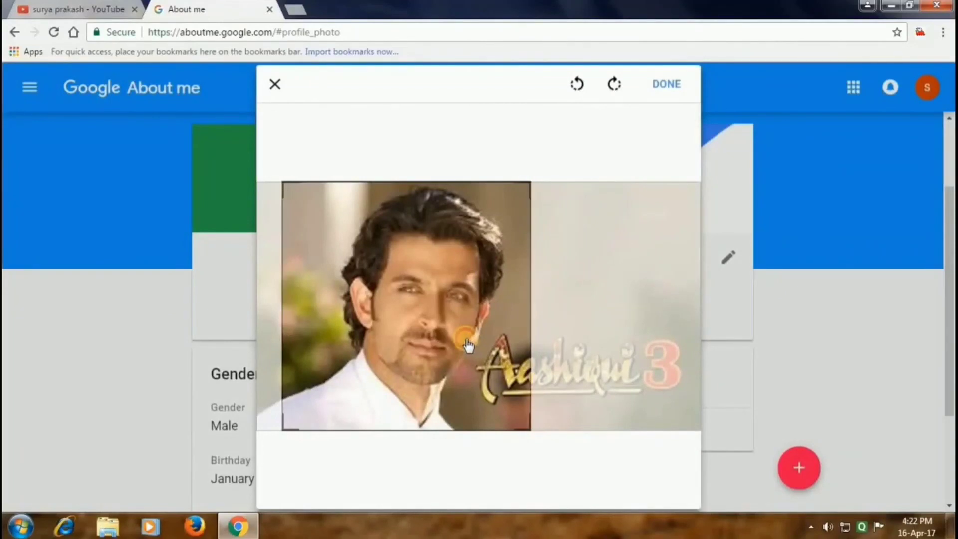
{"action": "left_click", "coordinate": [667, 86]}
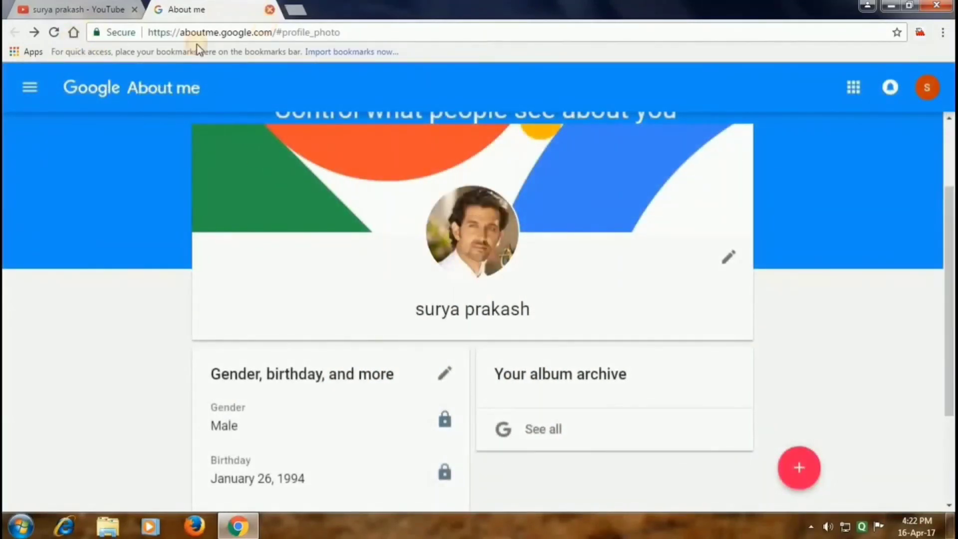
{"action": "left_click", "coordinate": [269, 9]}
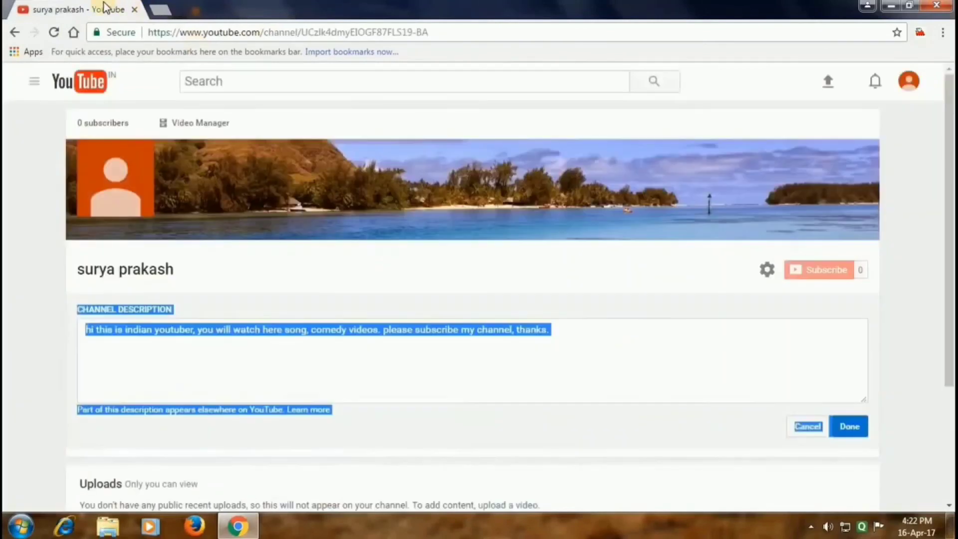
Step: Reload the YouTube channel page to show the new profile photo
{"action": "left_click", "coordinate": [54, 32]}
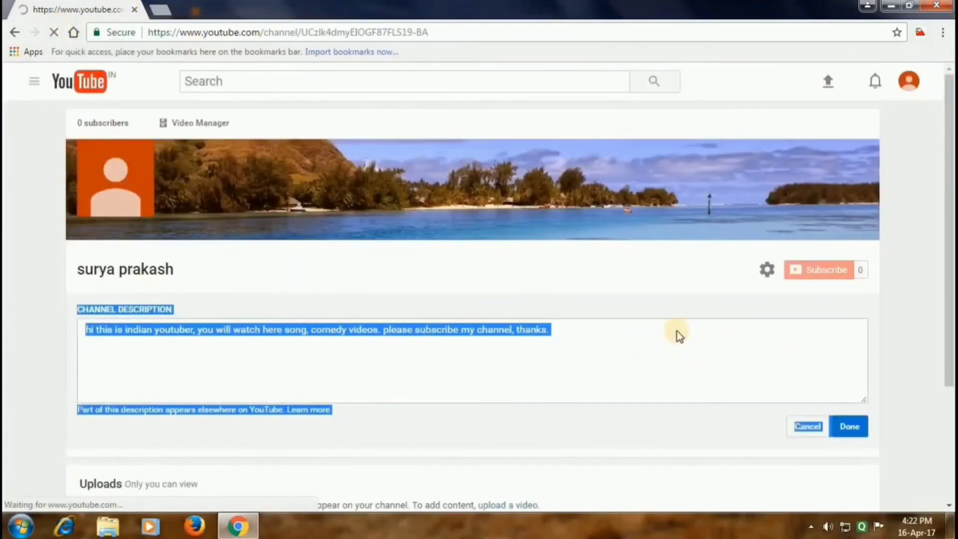